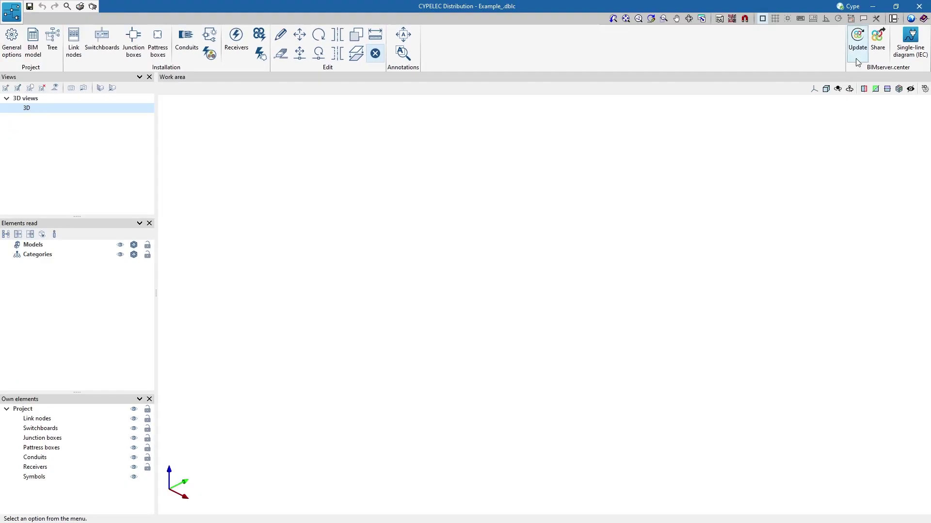
Link the job to BIMserver.center project 'Example - CYPELEC Distribution' and import its Architecture model.
{"action": "left_click", "coordinate": [858, 37]}
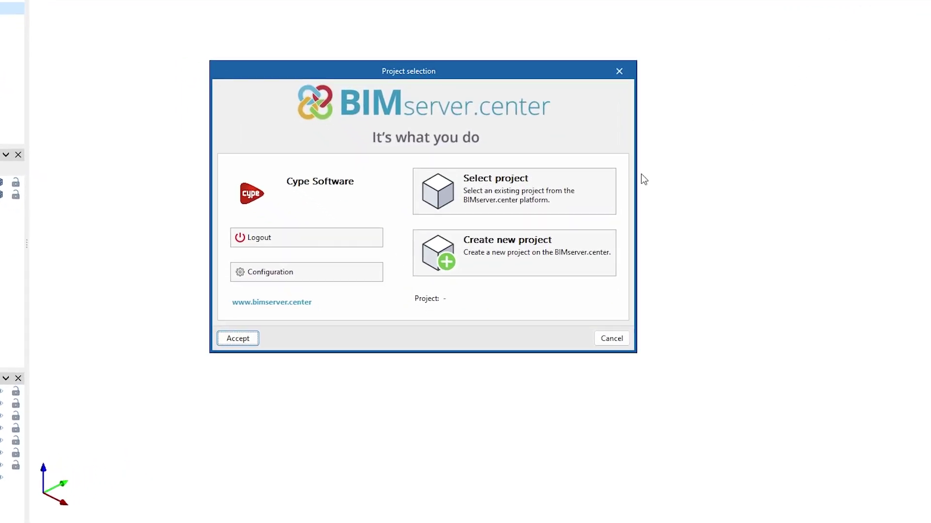
{"action": "left_click", "coordinate": [574, 206]}
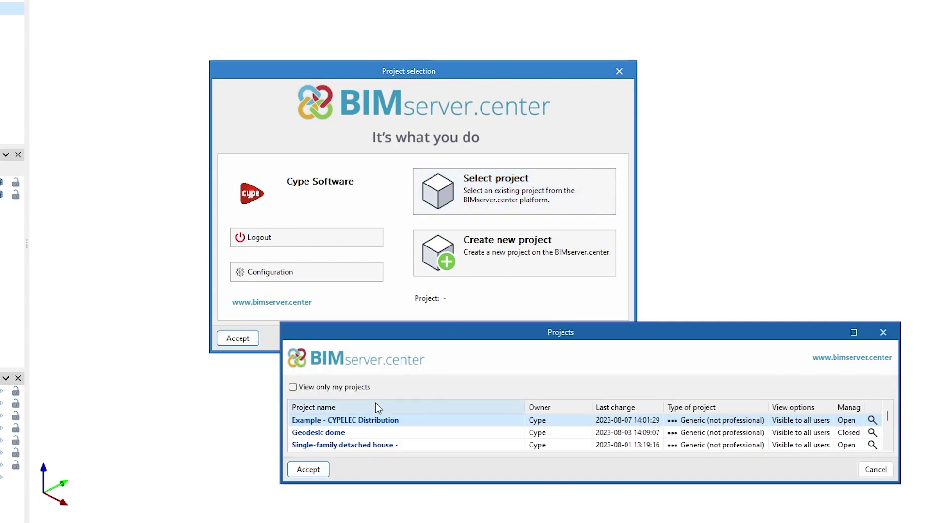
{"action": "left_click", "coordinate": [311, 470]}
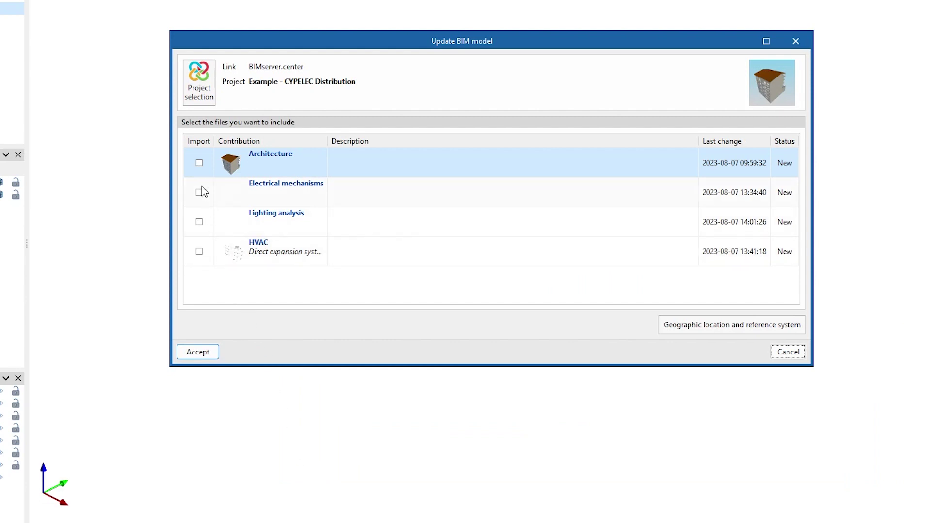
{"action": "left_click", "coordinate": [198, 164]}
{"action": "left_click", "coordinate": [198, 352]}
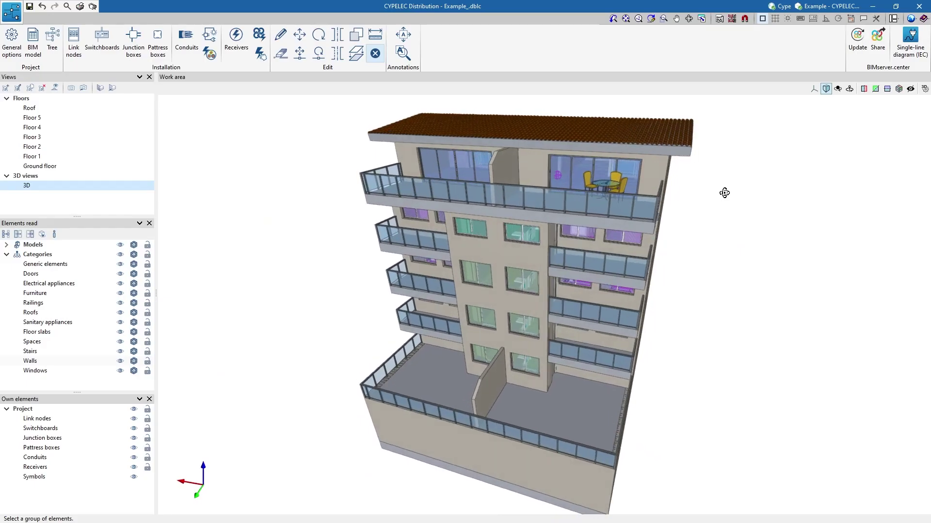
Download the Electrical mechanisms, Lighting analysis and HVAC contributions into the building model.
{"action": "middle_click_drag", "start_coordinate": [741, 193], "coordinate": [804, 196]}
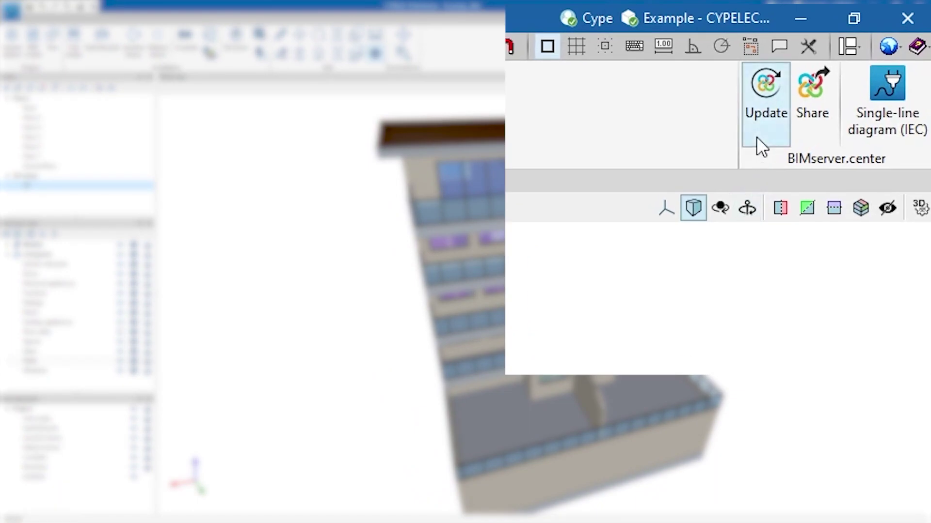
{"action": "left_click", "coordinate": [855, 59]}
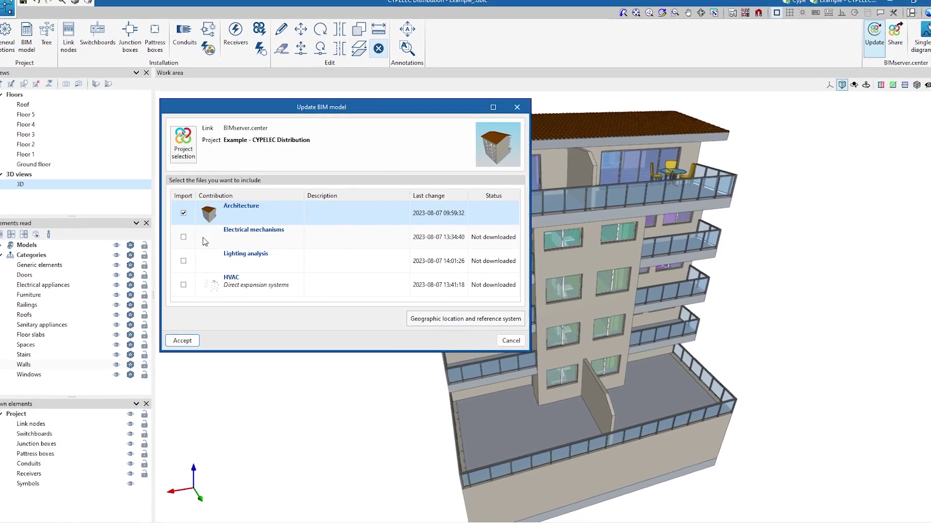
{"action": "left_click", "coordinate": [183, 237]}
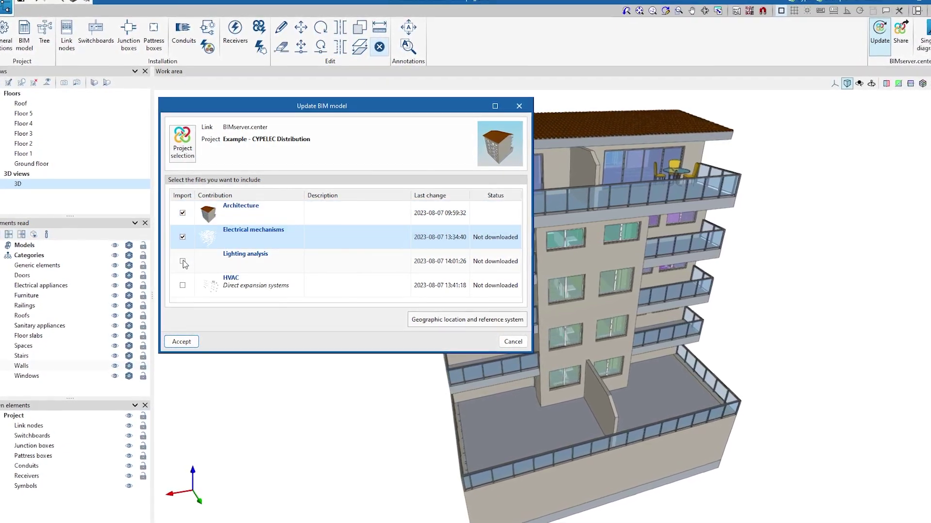
{"action": "left_click", "coordinate": [184, 261]}
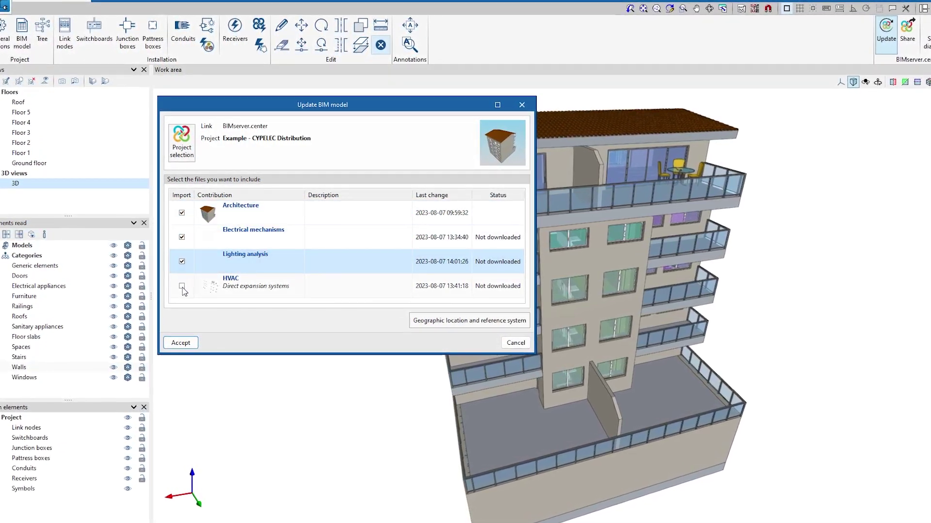
{"action": "left_click", "coordinate": [182, 286]}
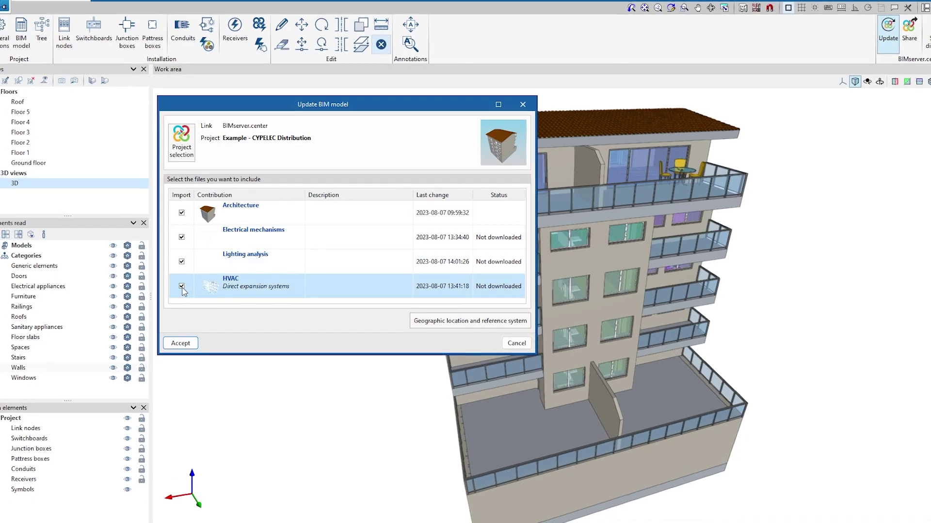
{"action": "left_click", "coordinate": [184, 344]}
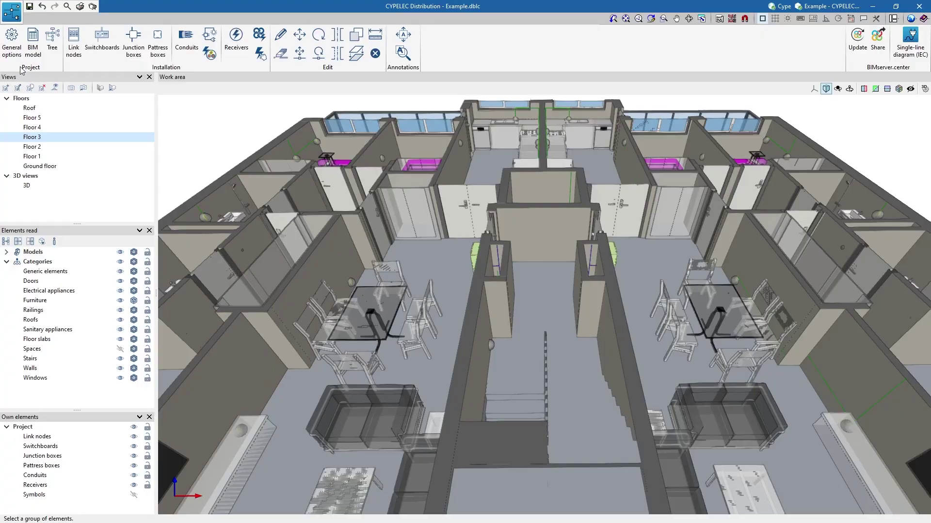
Enable 'With custom symbol' for the Electrical outlet 16A receiver type and accept the drawn symbol.
{"action": "left_click", "coordinate": [17, 54]}
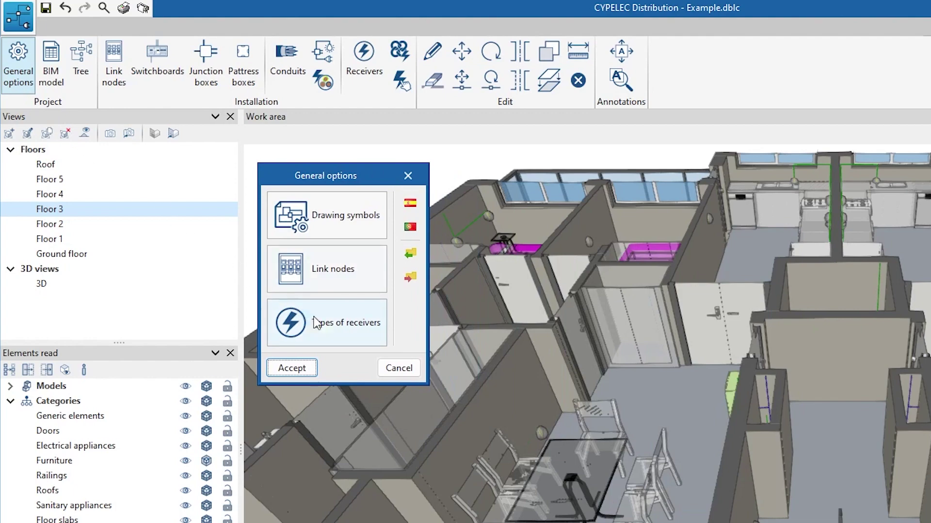
{"action": "left_click", "coordinate": [340, 333]}
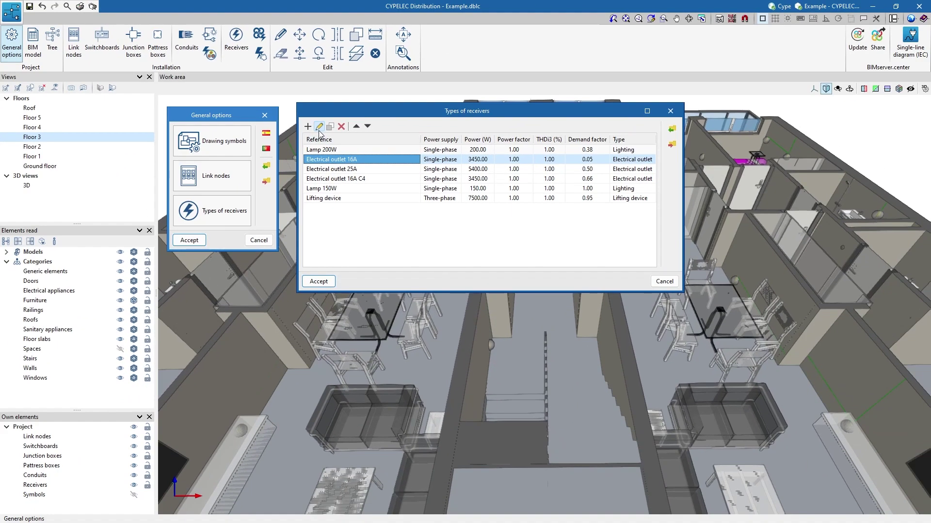
{"action": "left_click", "coordinate": [319, 127]}
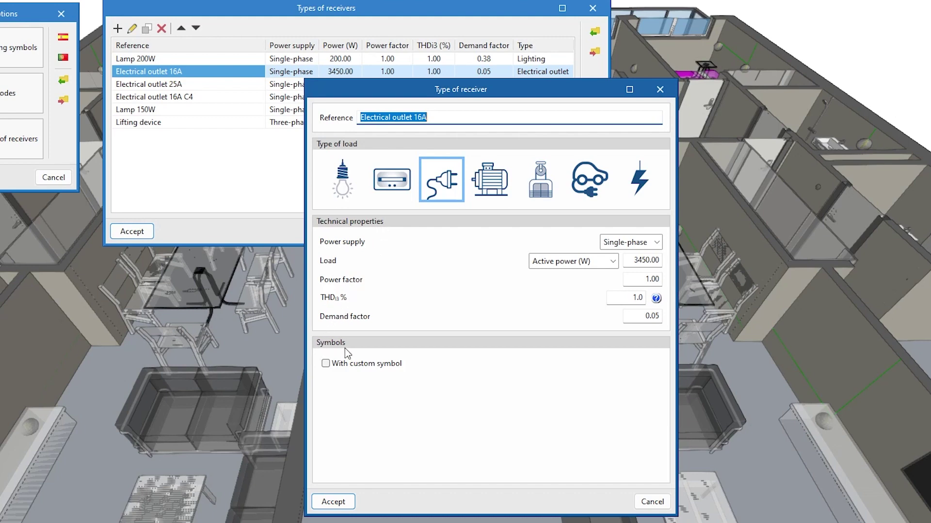
{"action": "left_click", "coordinate": [325, 363]}
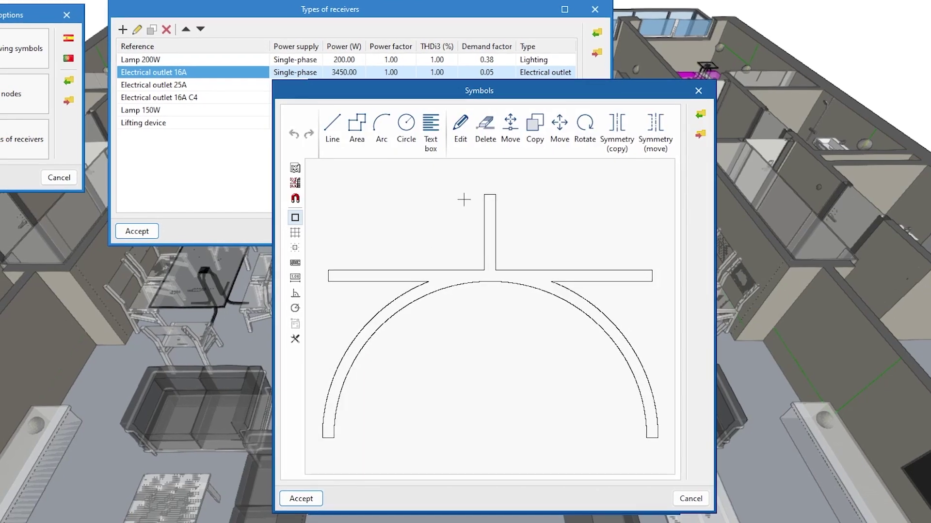
{"action": "left_click_drag", "start_coordinate": [608, 111], "coordinate": [742, 117]}
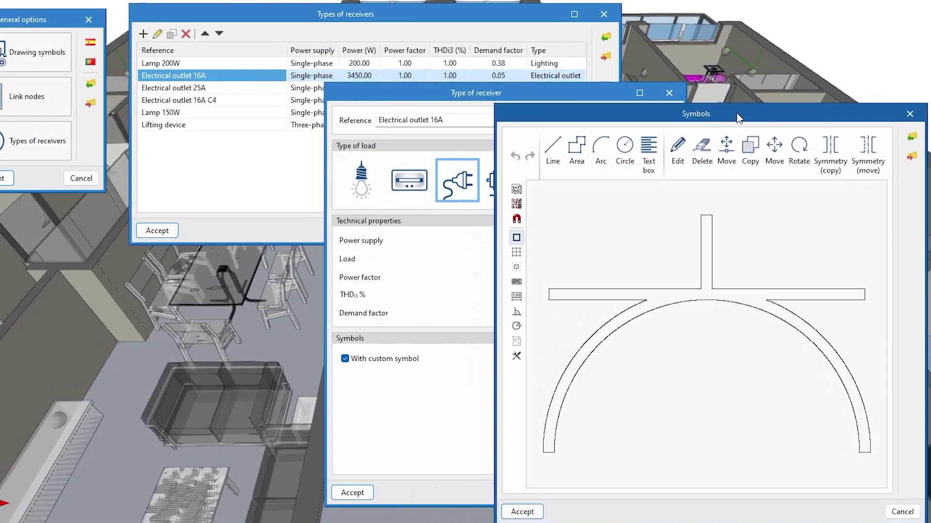
{"action": "left_click", "coordinate": [524, 511]}
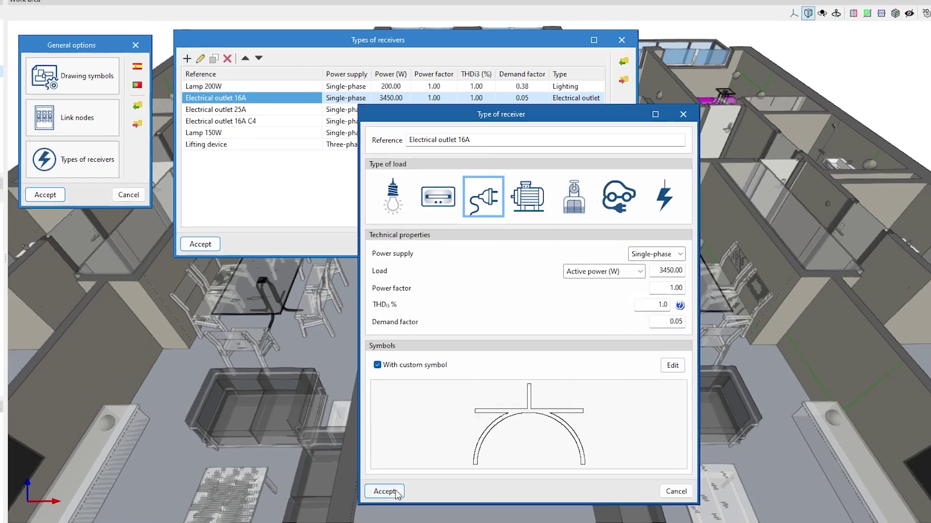
{"action": "left_click", "coordinate": [351, 492]}
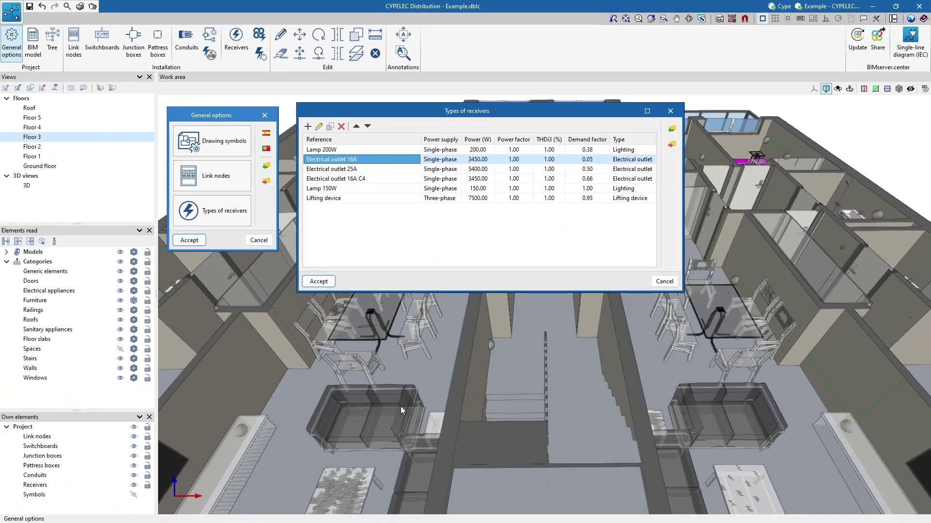
{"action": "left_click", "coordinate": [316, 283]}
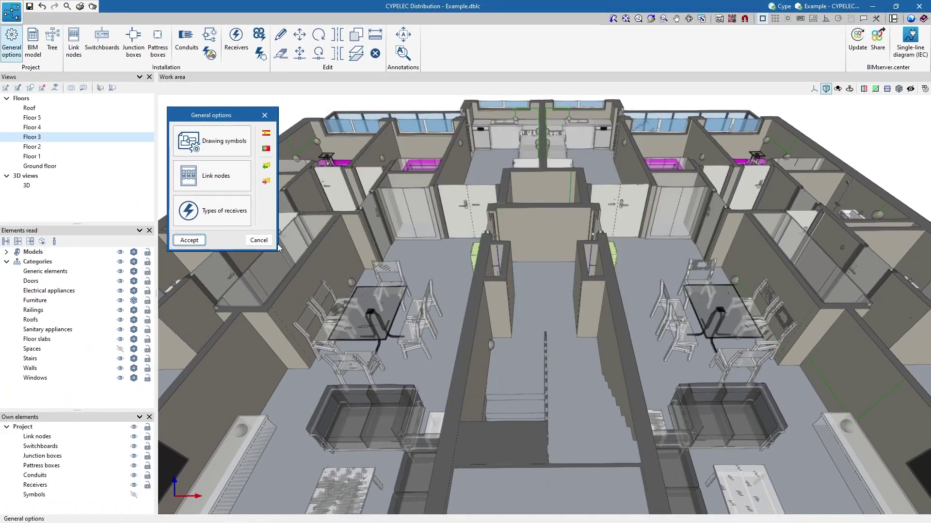
Review the Tags, References and Symbols tabs of the drawing symbols configuration.
{"action": "left_click", "coordinate": [226, 152]}
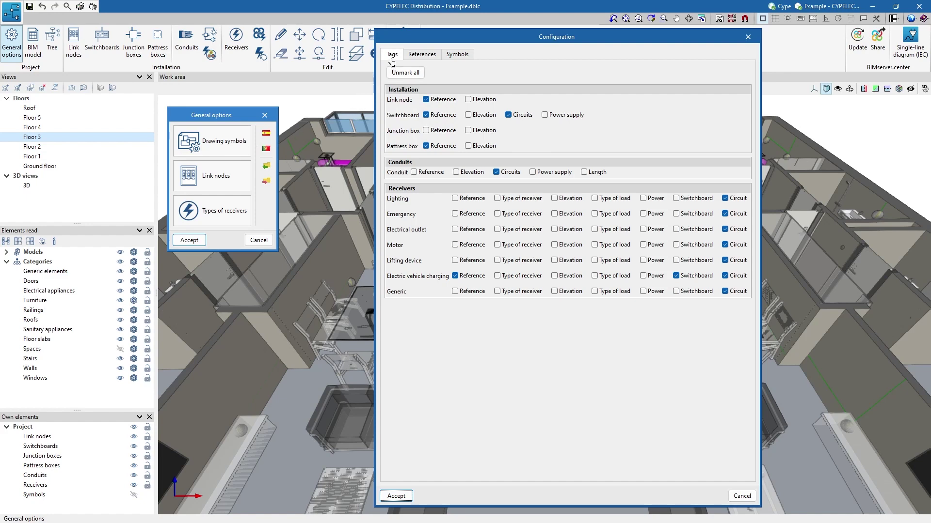
{"action": "left_click", "coordinate": [422, 54]}
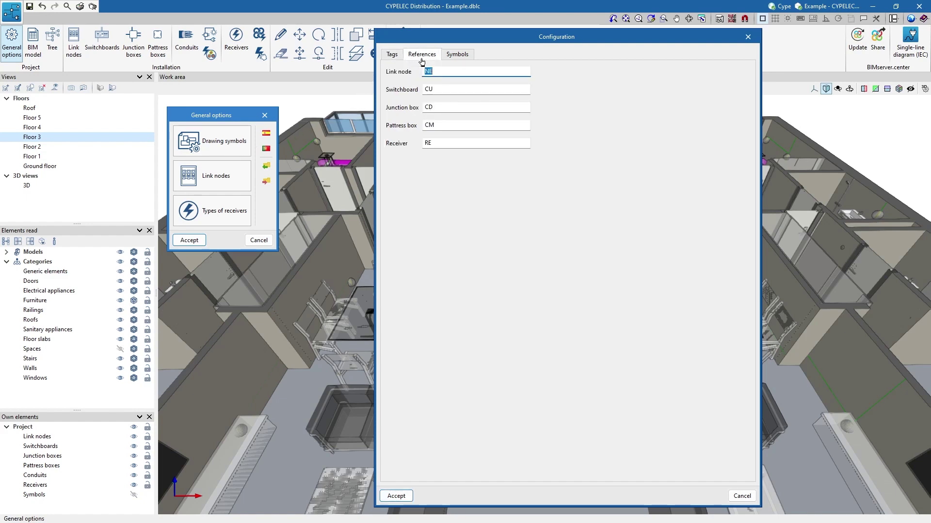
{"action": "left_click", "coordinate": [457, 54]}
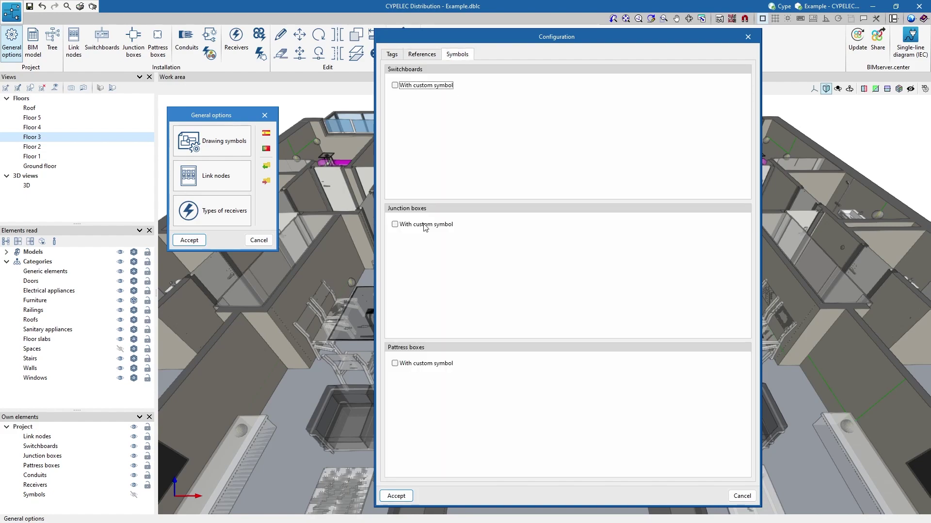
{"action": "left_click", "coordinate": [396, 495]}
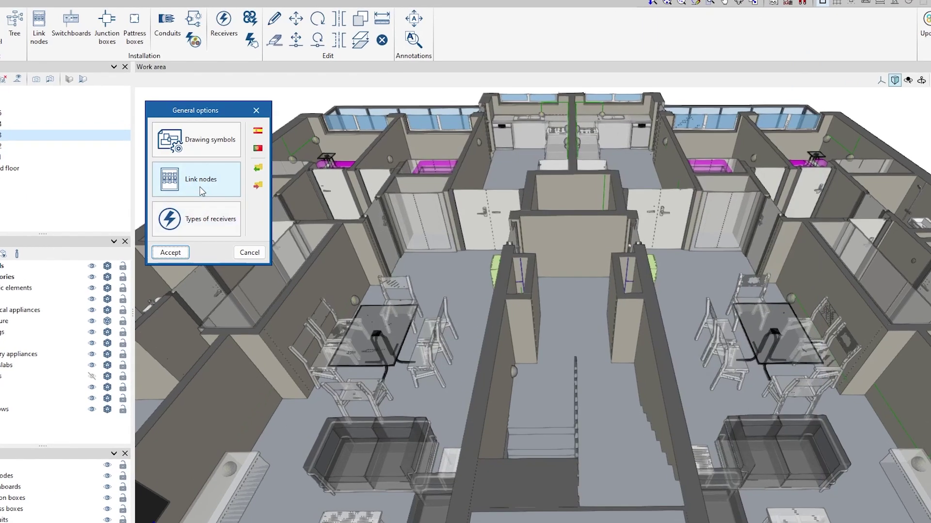
Browse the CGP, CPM and CC link node types.
{"action": "left_click", "coordinate": [216, 181]}
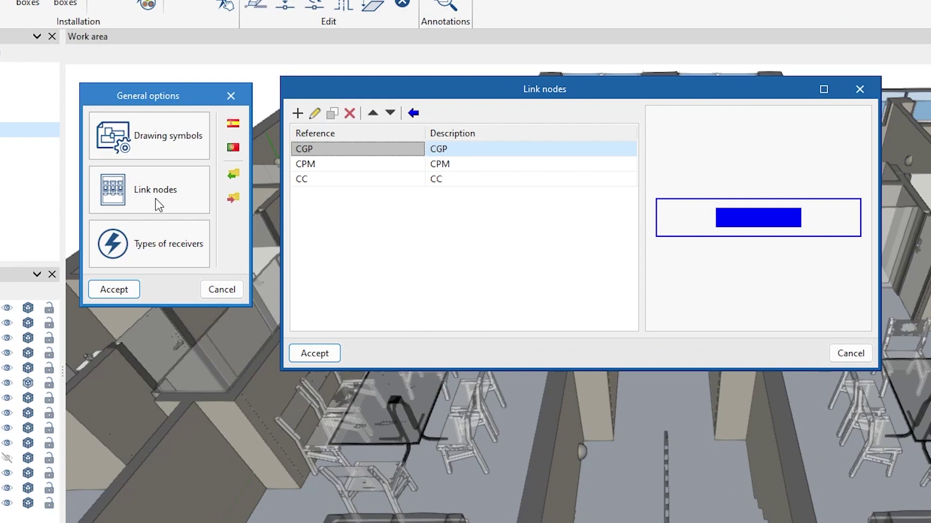
{"action": "left_click", "coordinate": [348, 167]}
{"action": "left_click", "coordinate": [346, 182]}
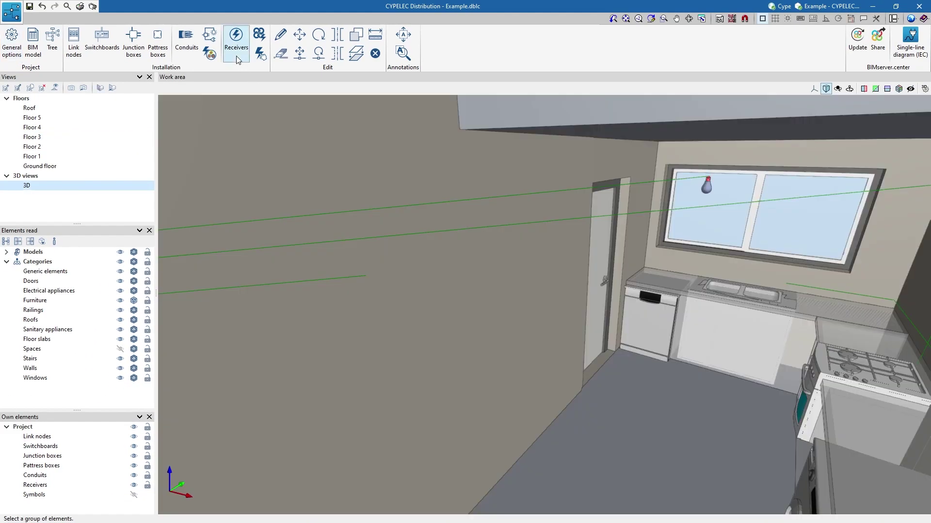
Place a Lamp 200W receiver on the kitchen wall beside the door.
{"action": "left_click", "coordinate": [236, 57]}
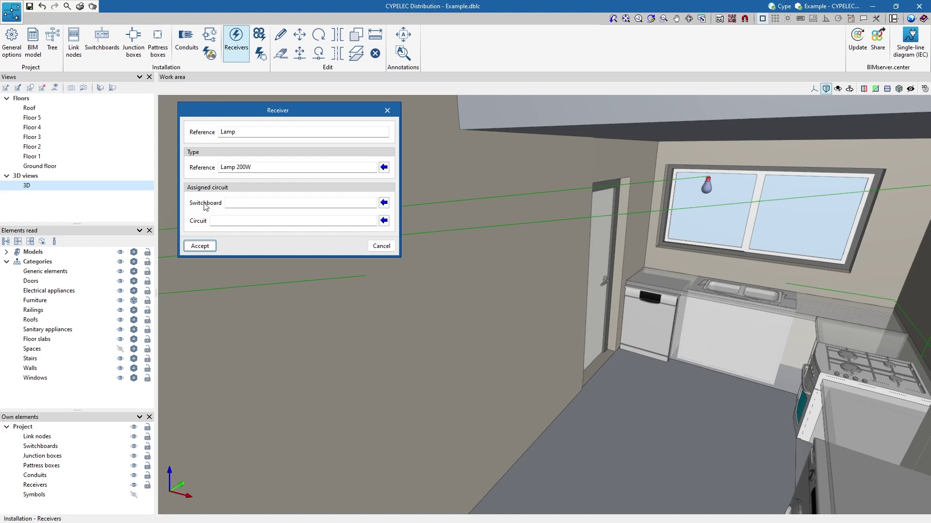
{"action": "left_click", "coordinate": [200, 247]}
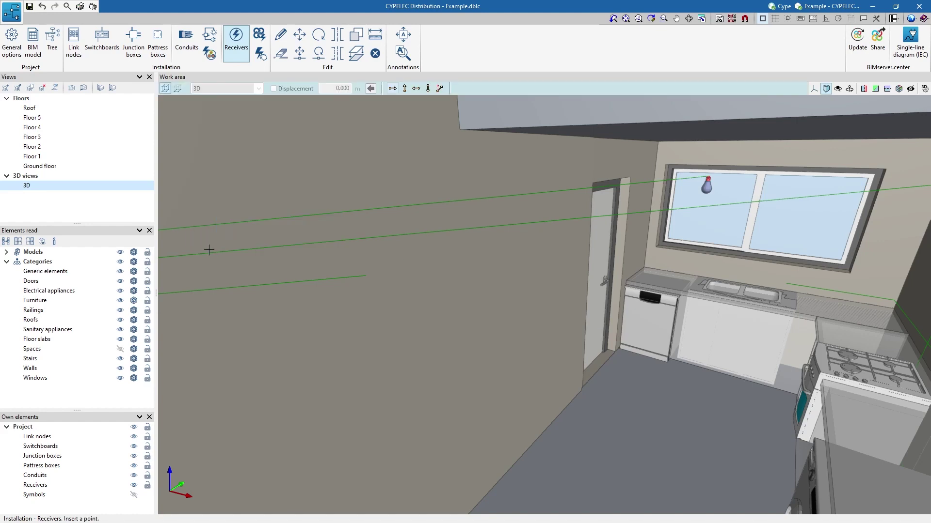
{"action": "left_click", "coordinate": [361, 273]}
{"action": "right_click", "coordinate": [361, 273]}
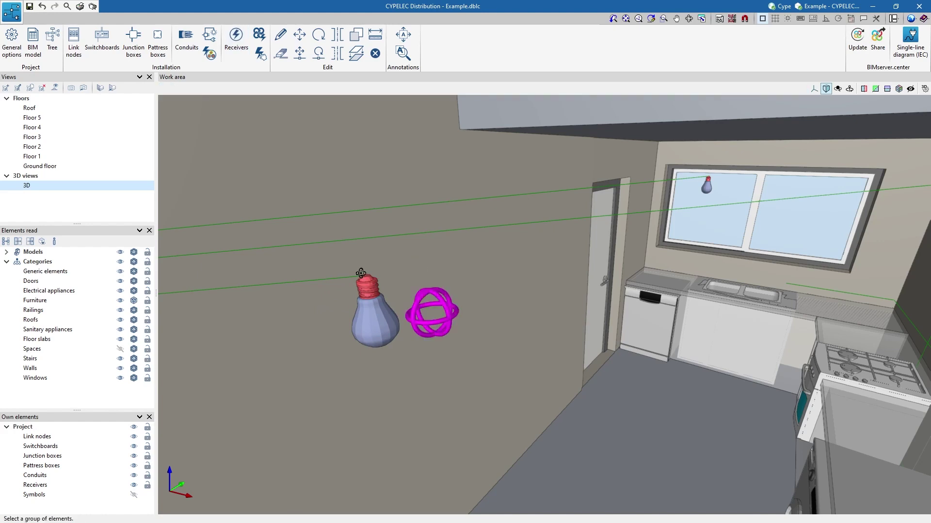
{"action": "middle_click_drag", "start_coordinate": [361, 273], "coordinate": [322, 262], "text": "shift"}
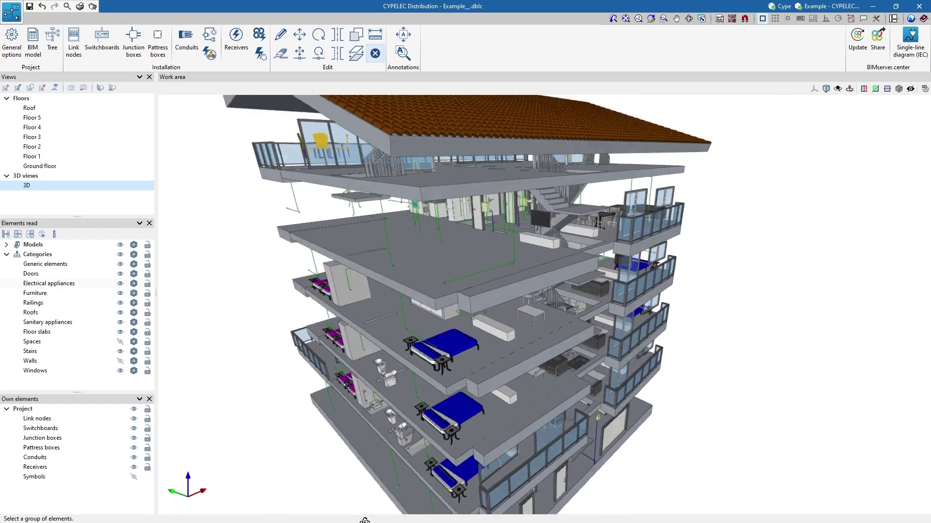
{"action": "middle_click_drag", "start_coordinate": [366, 520], "coordinate": [487, 516], "text": "shift"}
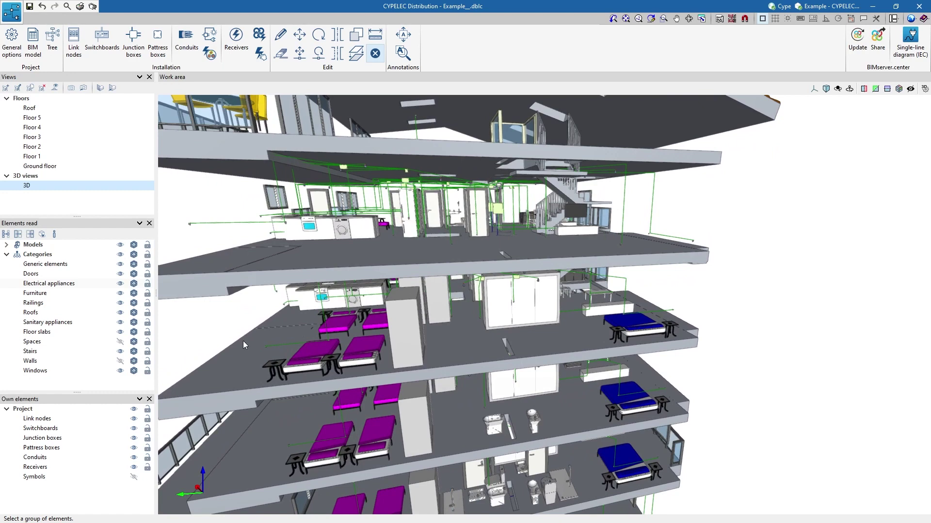
{"action": "left_click", "coordinate": [75, 142]}
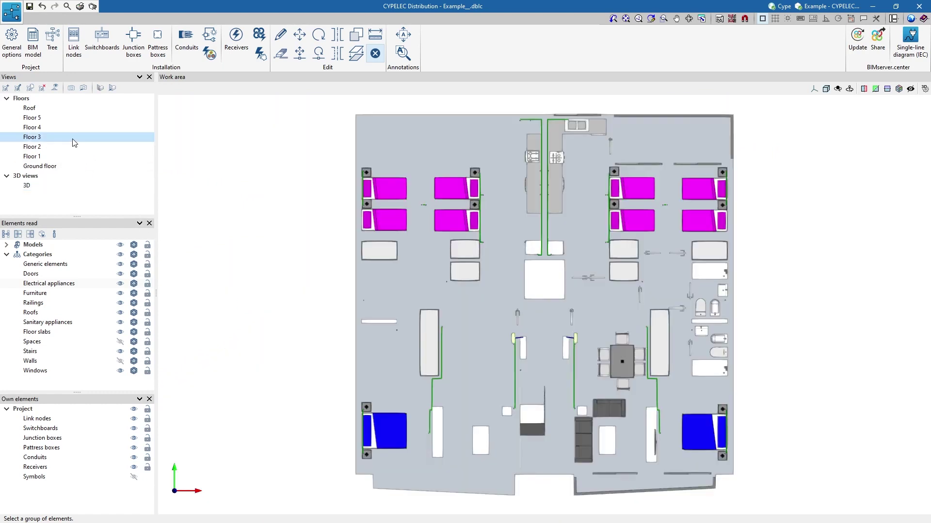
{"action": "left_click", "coordinate": [27, 186]}
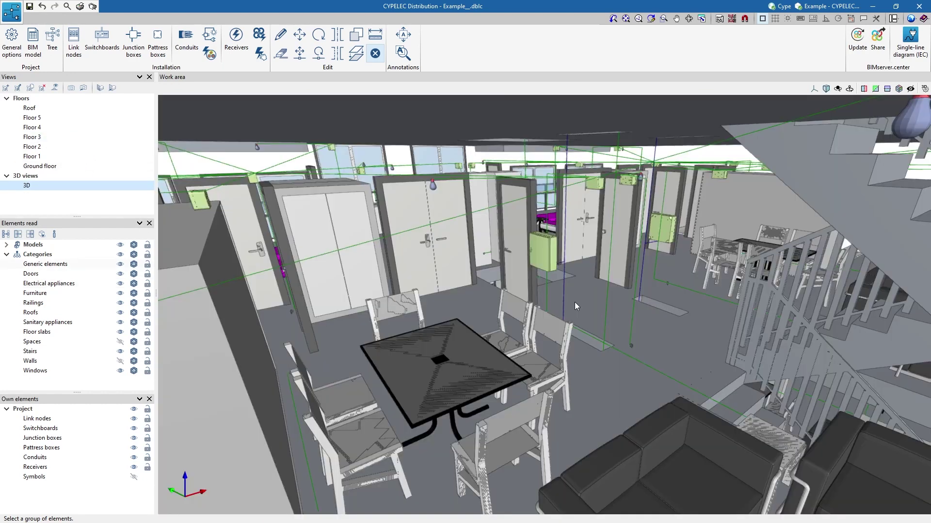
{"action": "left_click", "coordinate": [547, 270]}
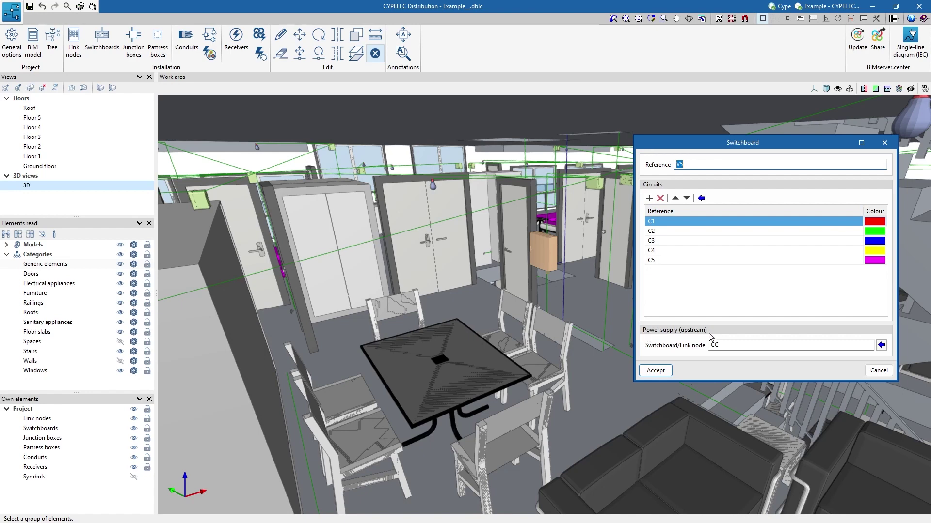
{"action": "left_click", "coordinate": [667, 371]}
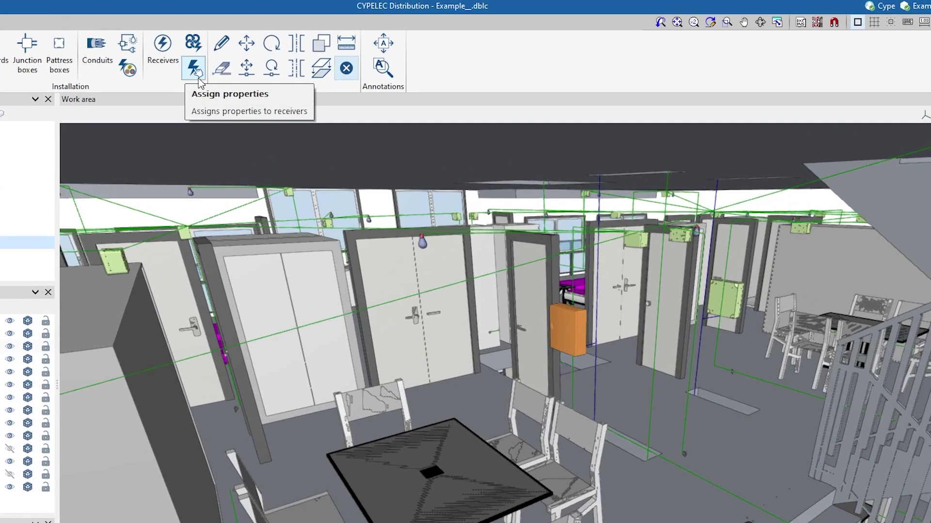
{"action": "left_click", "coordinate": [196, 73]}
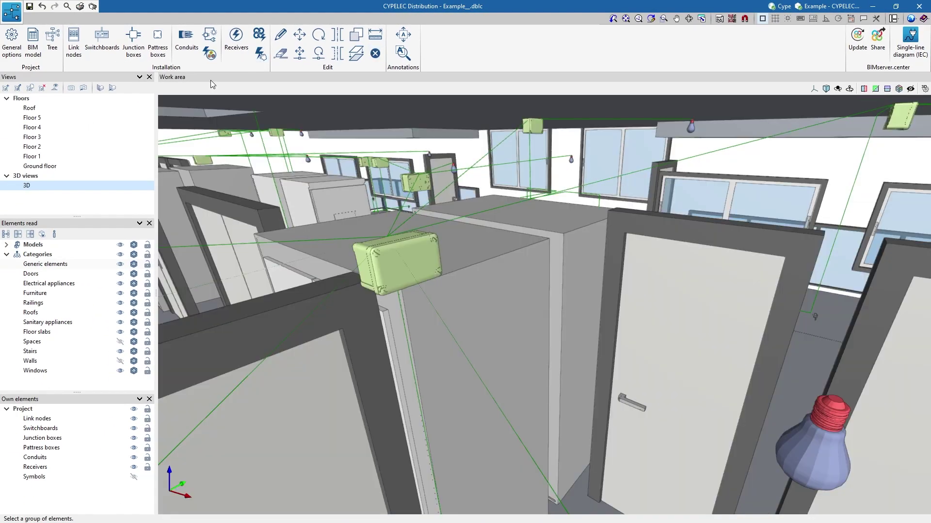
Set up a new conduit carrying circuit C1 of switchboard V6.
{"action": "left_click", "coordinate": [186, 53]}
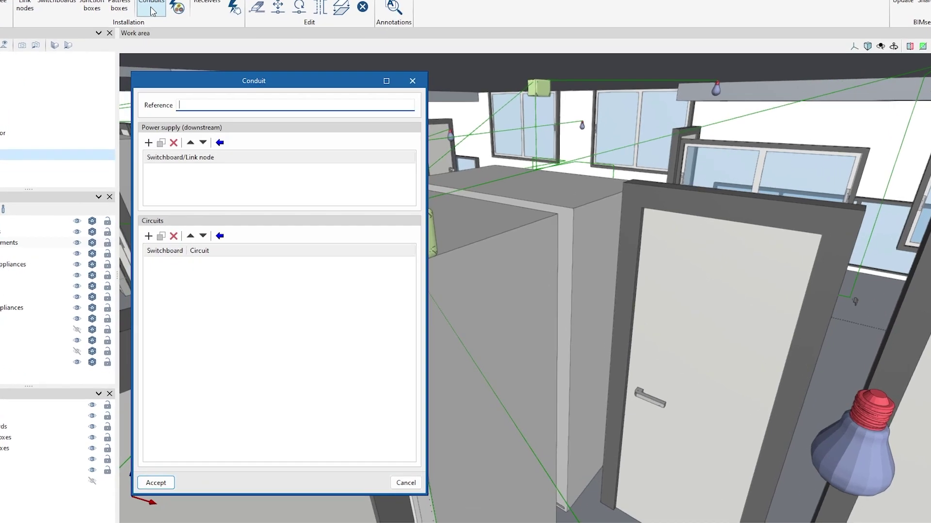
{"action": "left_click", "coordinate": [220, 237]}
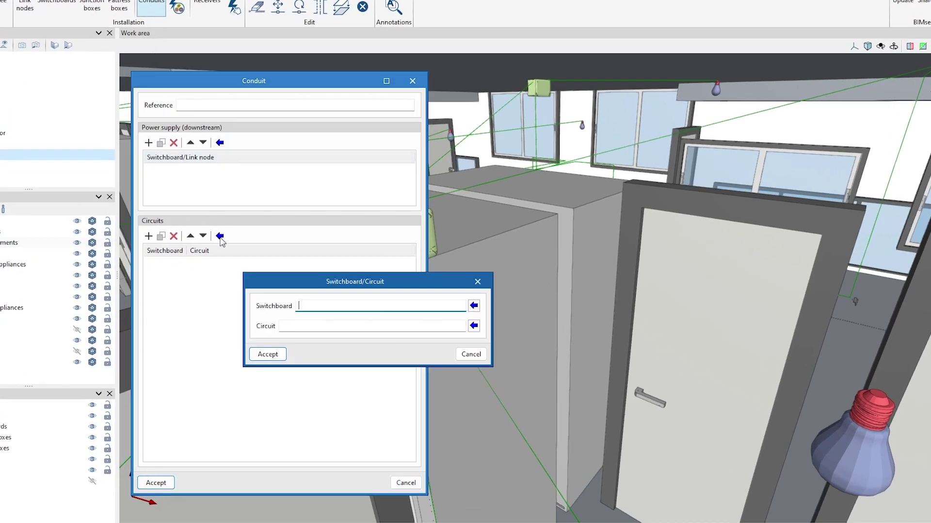
{"action": "left_click", "coordinate": [473, 306]}
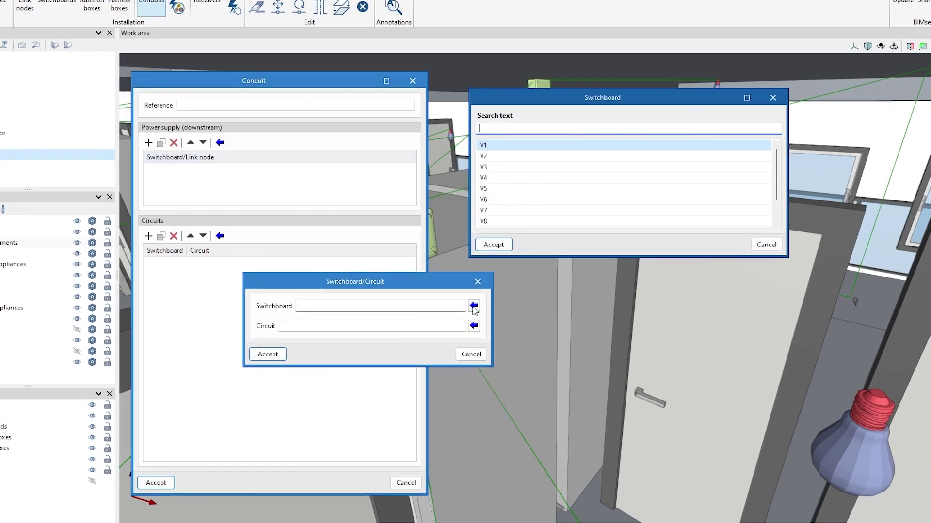
{"action": "left_click", "coordinate": [499, 199]}
{"action": "left_click", "coordinate": [493, 245]}
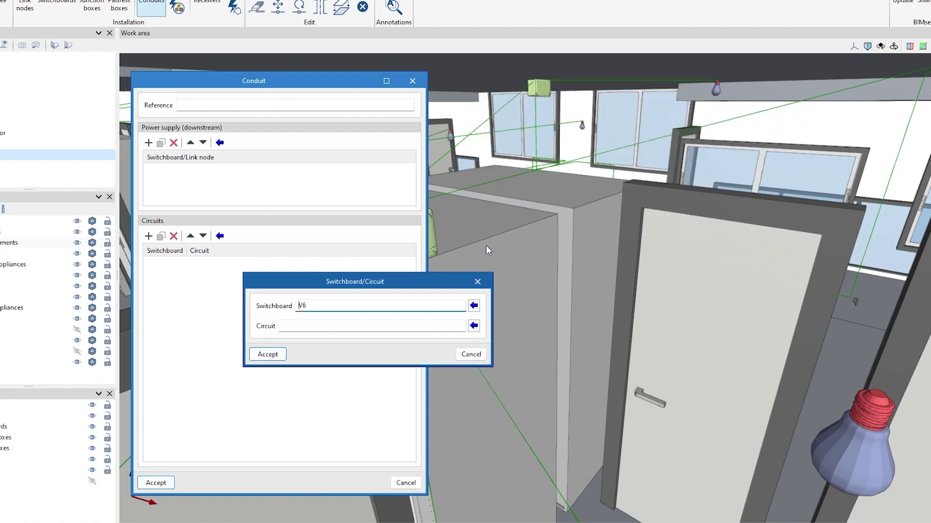
{"action": "left_click", "coordinate": [474, 327]}
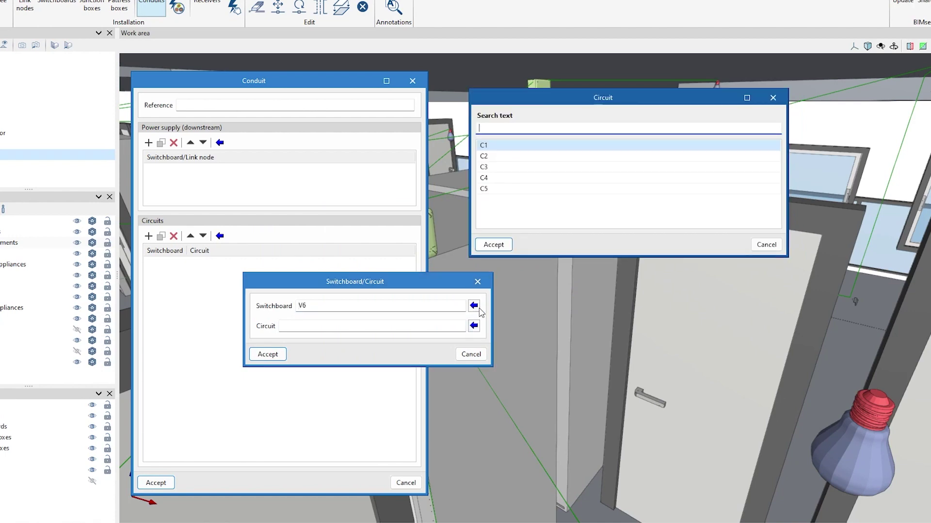
{"action": "left_click", "coordinate": [492, 245]}
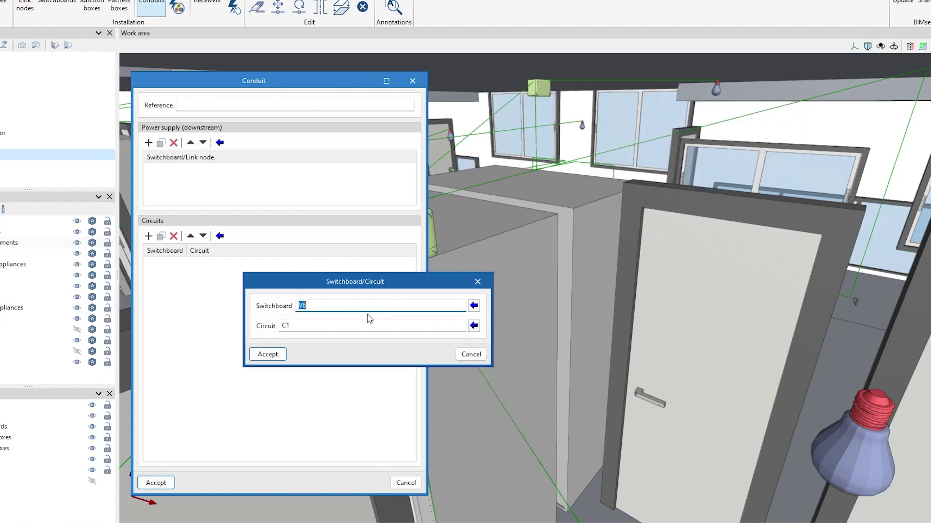
{"action": "left_click", "coordinate": [266, 354]}
{"action": "left_click", "coordinate": [156, 482]}
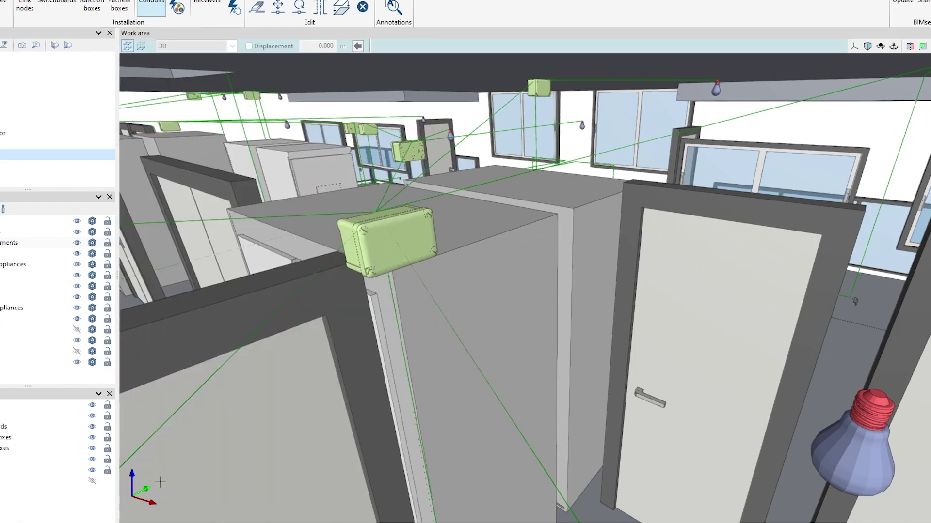
Draw the conduit from the junction box to the lamp's socket.
{"action": "left_click", "coordinate": [384, 226]}
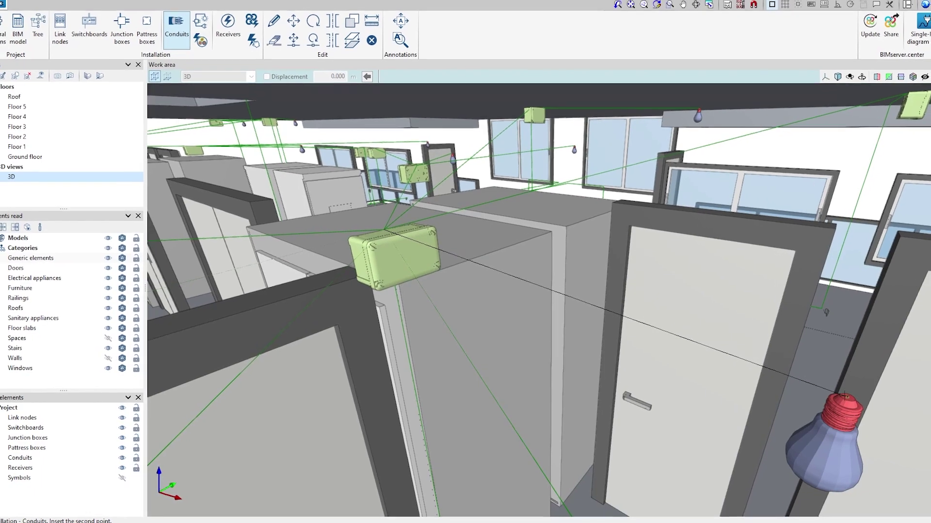
{"action": "left_click", "coordinate": [845, 401]}
{"action": "key", "text": "Escape"}
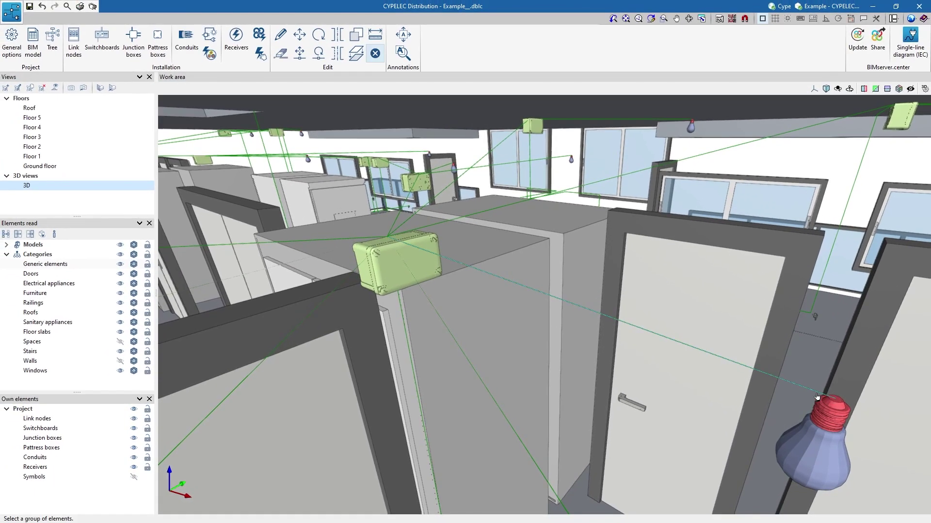
{"action": "left_click", "coordinate": [431, 269]}
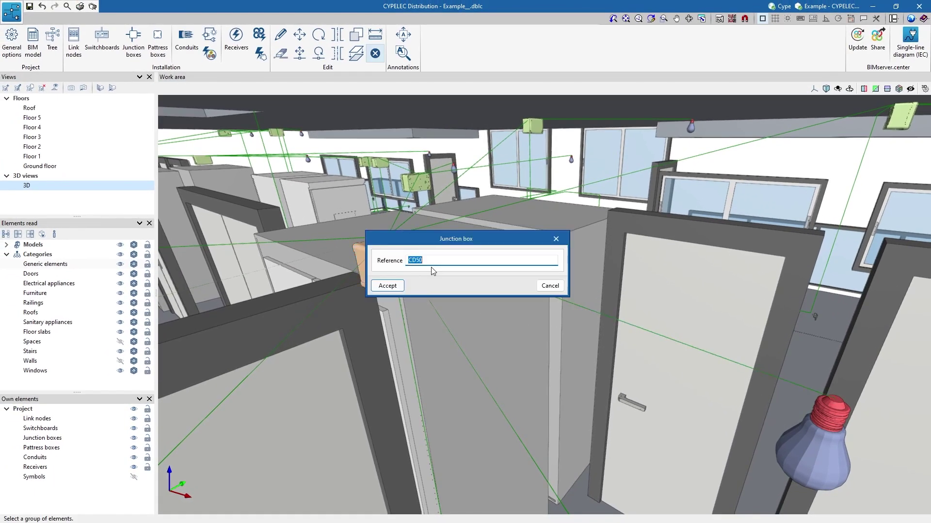
{"action": "left_click", "coordinate": [396, 286]}
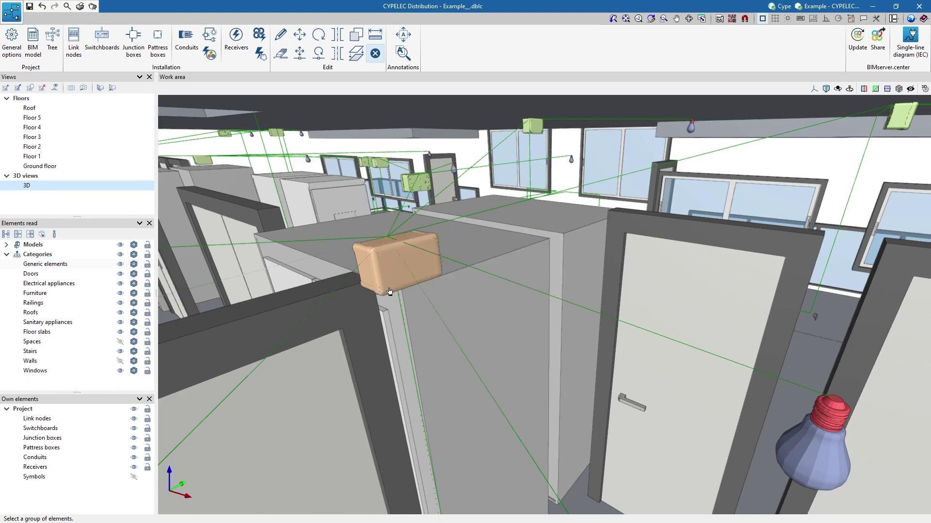
{"action": "middle_click_drag", "start_coordinate": [389, 292], "coordinate": [165, 286]}
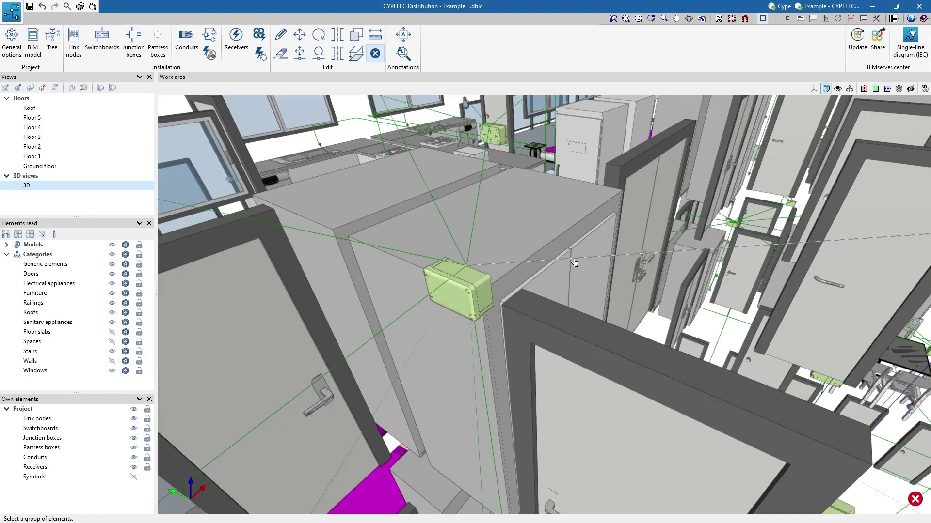
{"action": "left_click", "coordinate": [574, 262]}
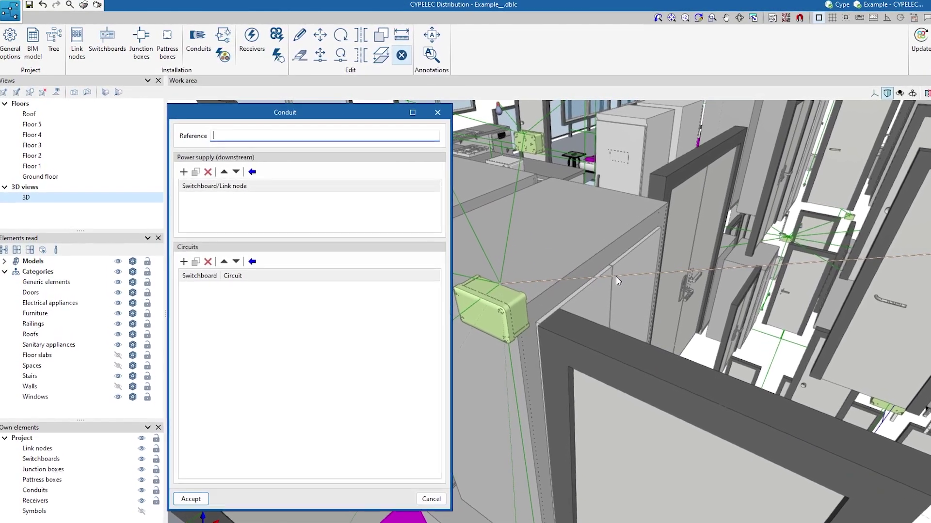
Generate conductors inside the conduits, then inspect a conduit carrying V3 circuits C1–C5.
{"action": "left_click", "coordinate": [438, 112]}
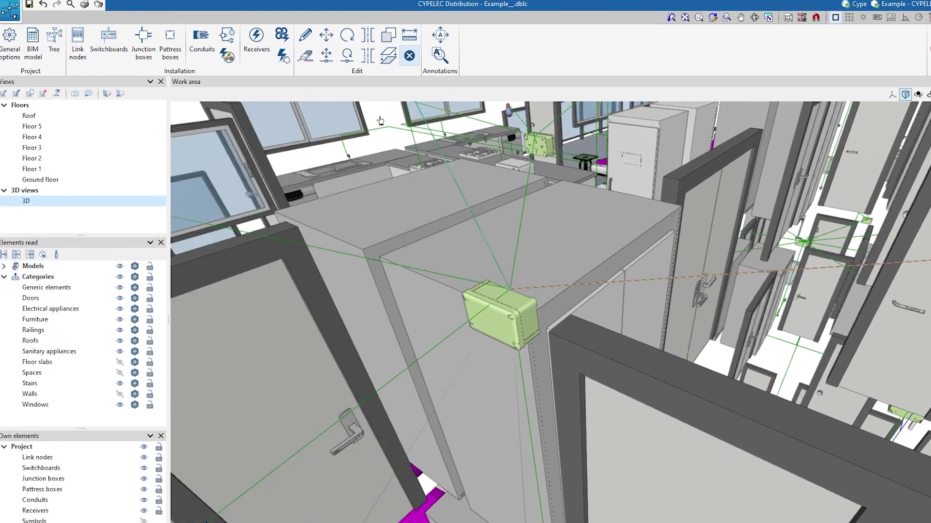
{"action": "left_click", "coordinate": [227, 57]}
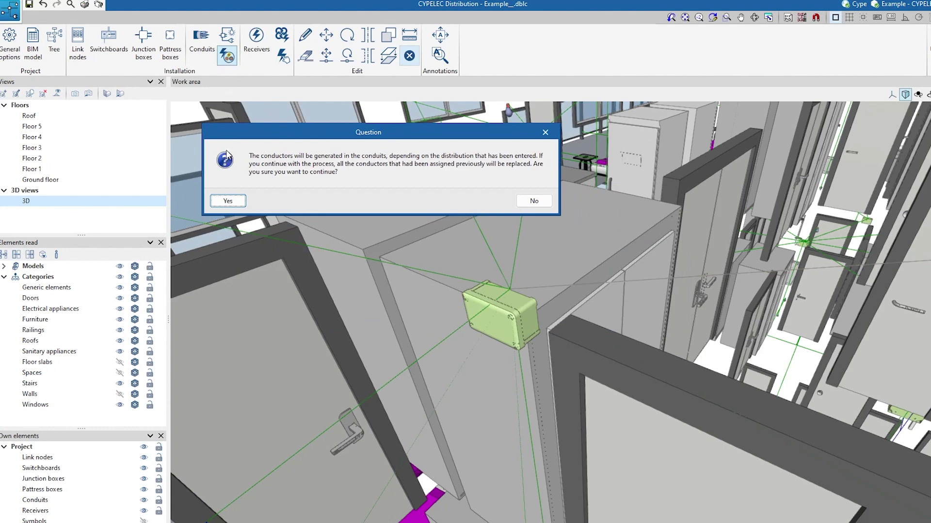
{"action": "left_click", "coordinate": [242, 202]}
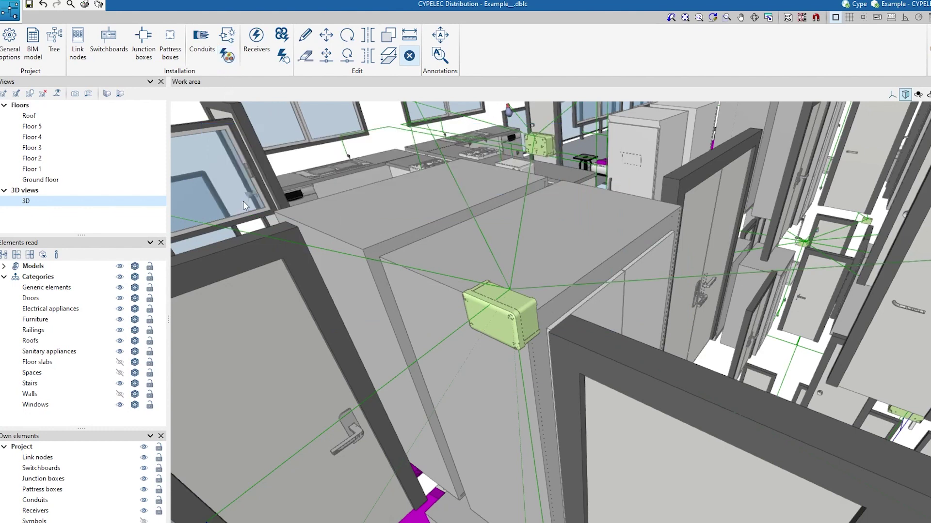
{"action": "left_click", "coordinate": [640, 285]}
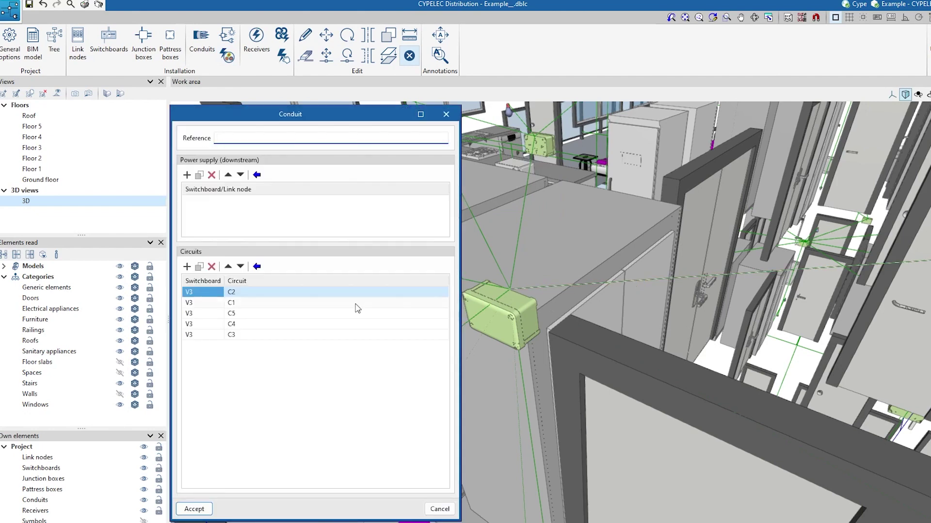
{"action": "left_click", "coordinate": [210, 304]}
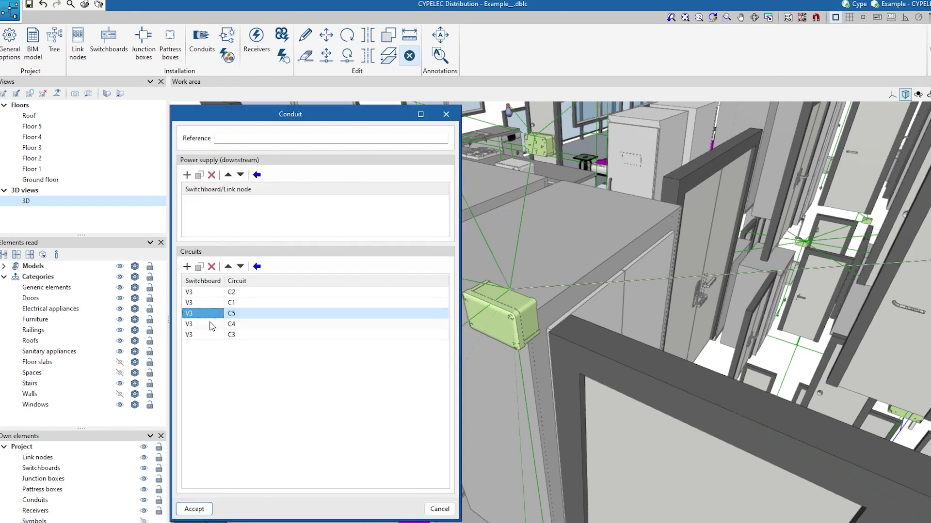
Place a CGP link node with reference CC1 on the wall beside the stairs.
{"action": "left_click", "coordinate": [211, 324]}
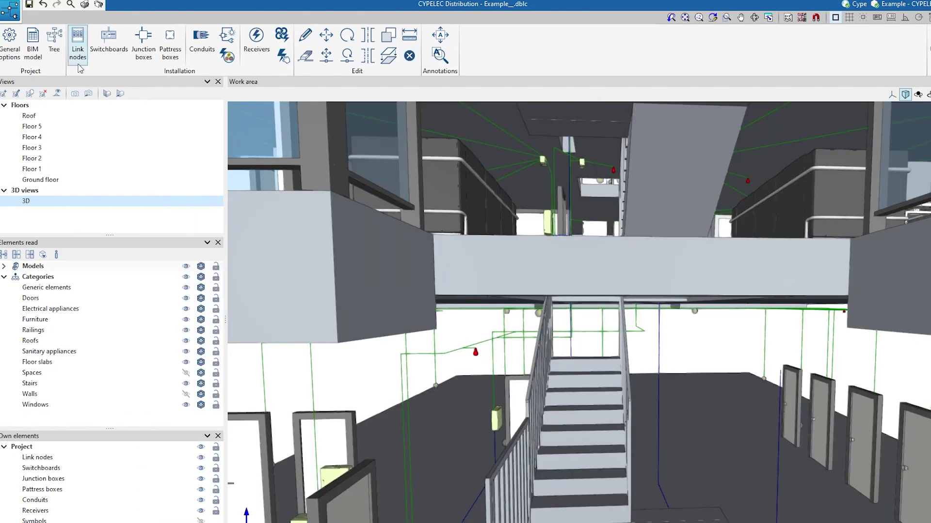
{"action": "left_click", "coordinate": [79, 64]}
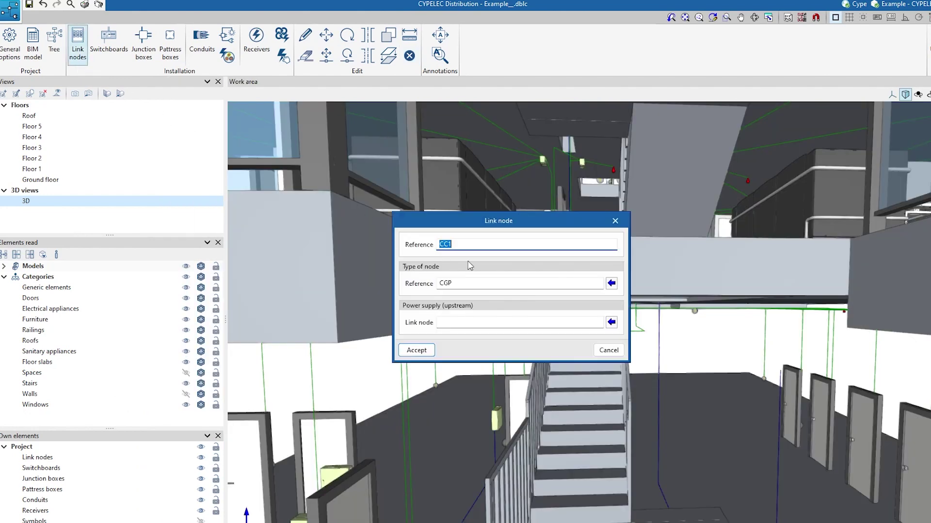
{"action": "left_click", "coordinate": [611, 284]}
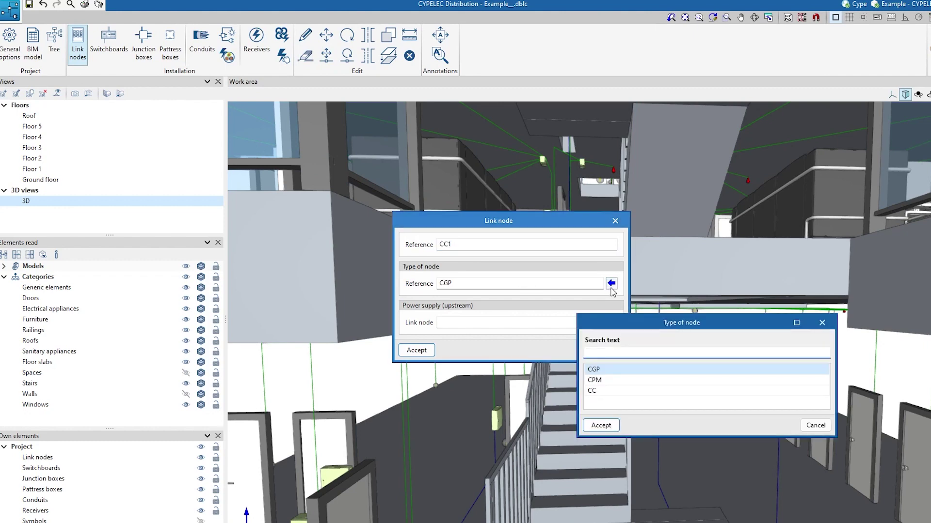
{"action": "left_click", "coordinate": [599, 426]}
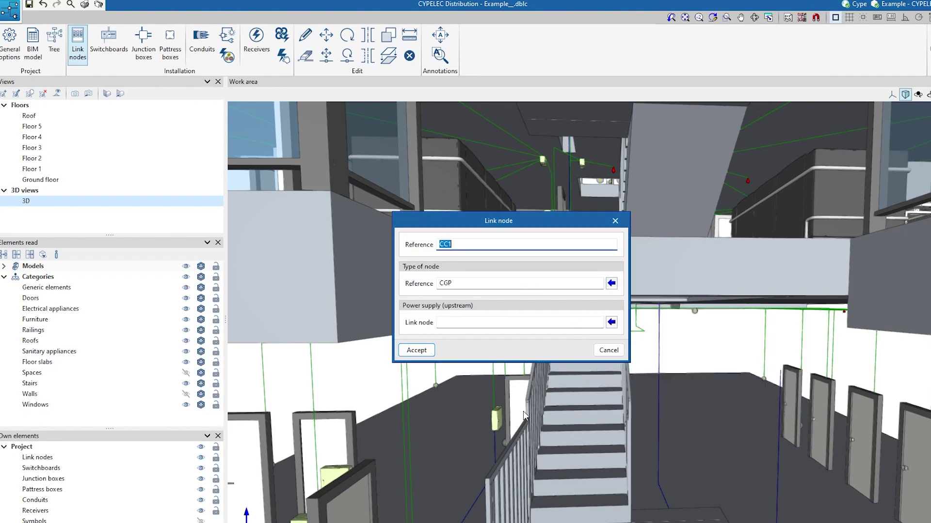
{"action": "left_click", "coordinate": [422, 352]}
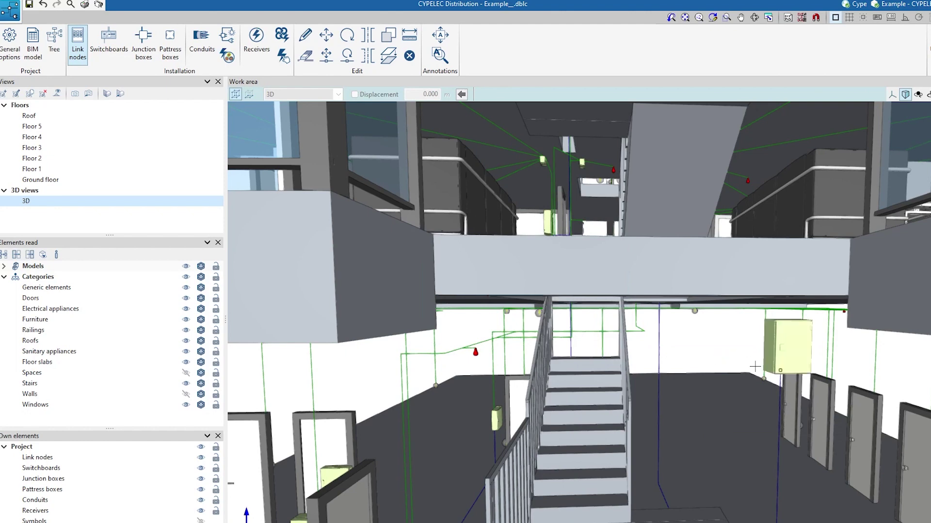
{"action": "left_click", "coordinate": [778, 370]}
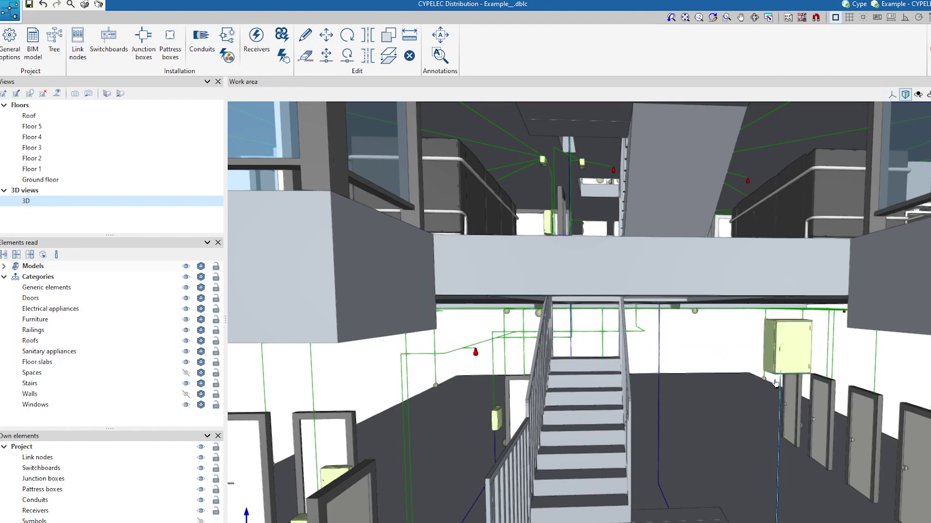
{"action": "scroll", "coordinate": [775, 382], "scroll_direction": "up", "scroll_amount": 2}
{"action": "scroll", "coordinate": [780, 381], "scroll_direction": "up", "scroll_amount": 2}
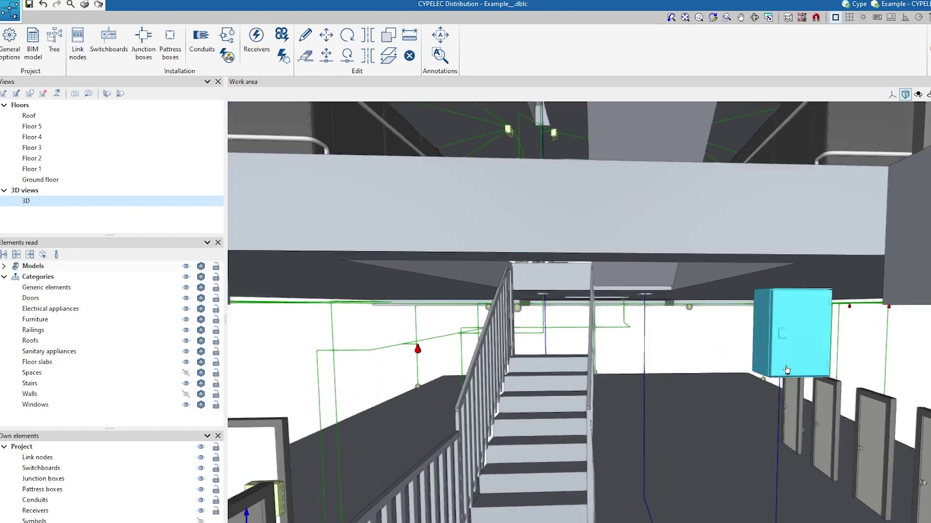
{"action": "middle_click_drag", "start_coordinate": [789, 380], "coordinate": [755, 380], "text": "shift"}
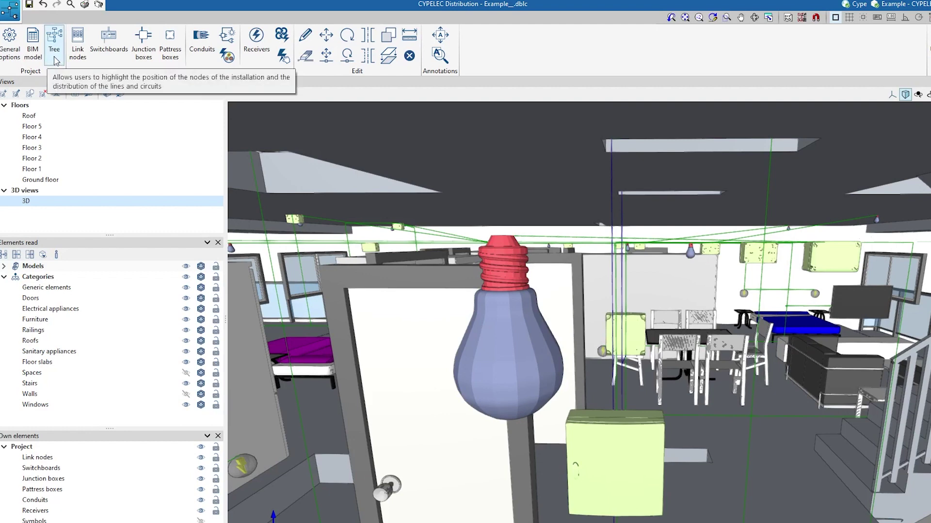
Highlight all Lamp 200W receivers from the installation tree's Types of receivers.
{"action": "left_click", "coordinate": [55, 60]}
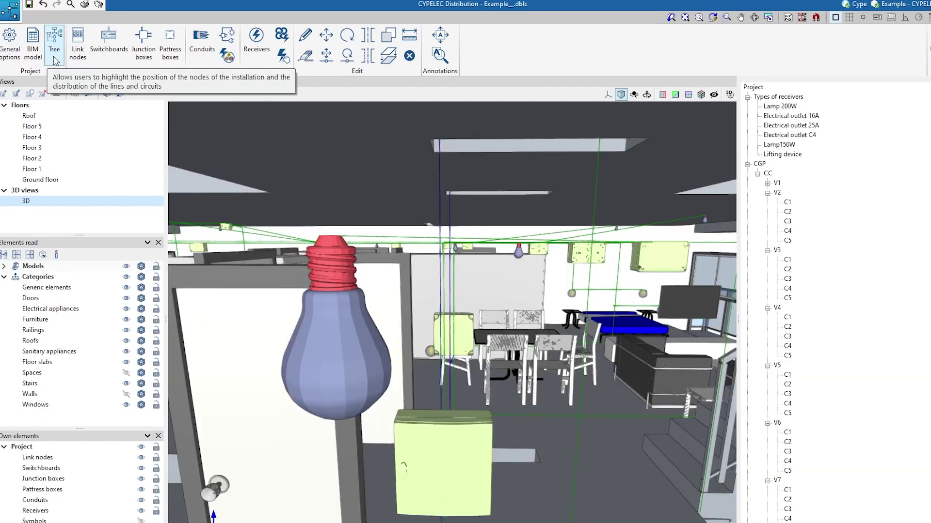
{"action": "left_click", "coordinate": [795, 106]}
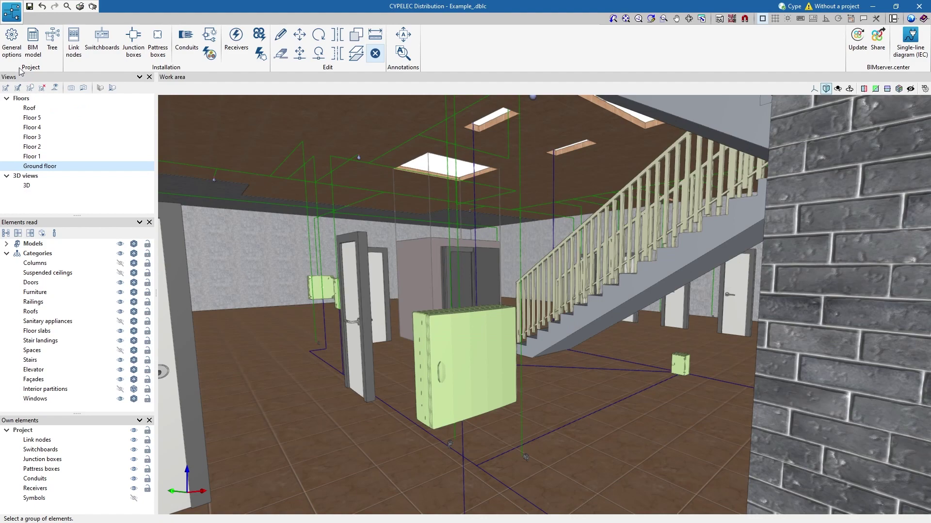
View the Results table report of circuit powers per switchboard.
{"action": "left_click", "coordinate": [10, 17]}
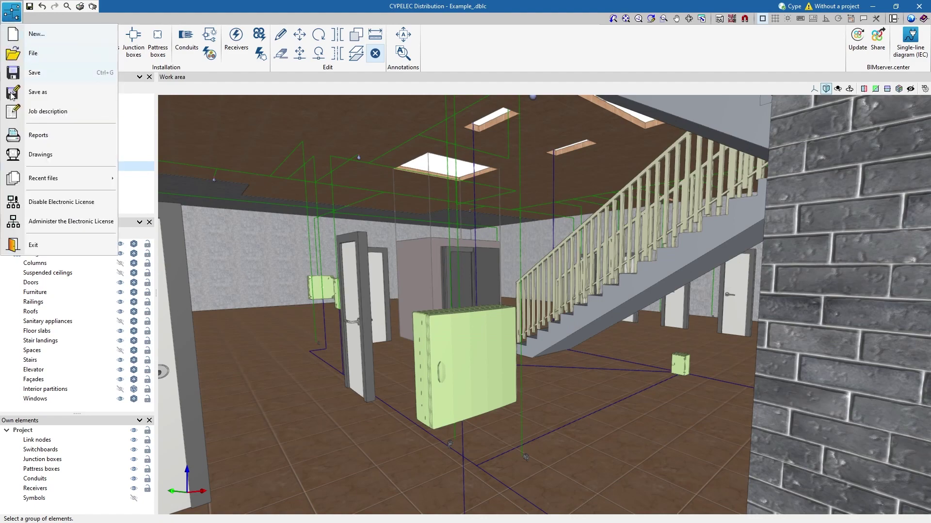
{"action": "left_click", "coordinate": [25, 136]}
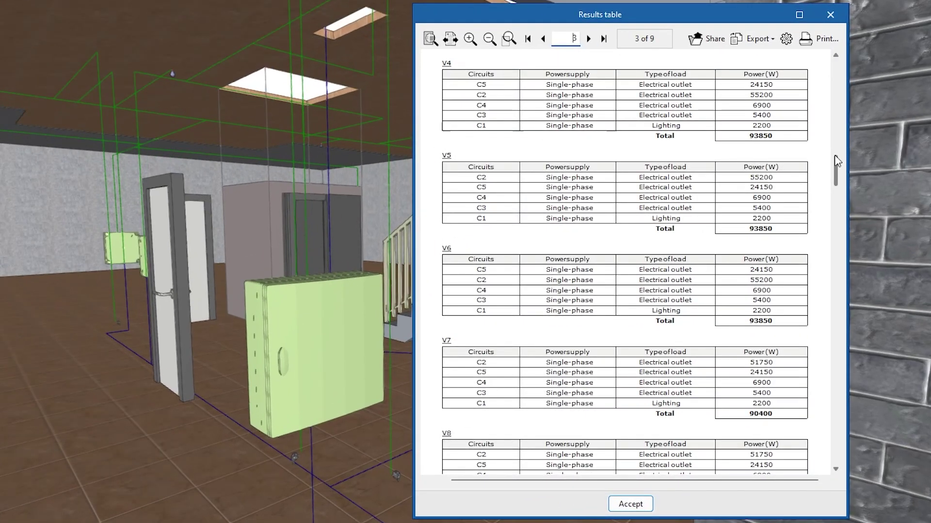
{"action": "left_click_drag", "start_coordinate": [836, 162], "coordinate": [837, 174]}
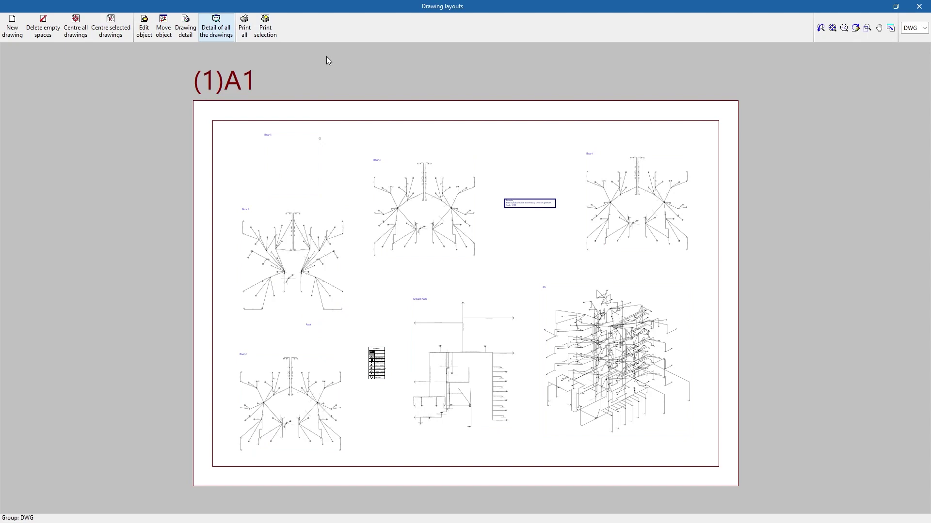
Zoom in on the drawing layout to inspect it before returning to the 3D model.
{"action": "scroll", "coordinate": [554, 467], "scroll_direction": "up", "scroll_amount": 3}
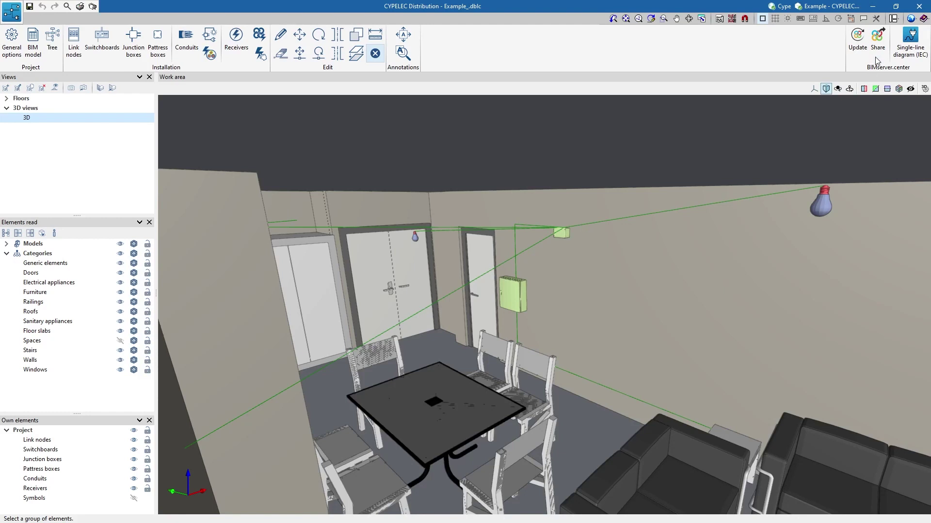
Share the model to BIMserver.center and view the Circuit and load distribution contribution card.
{"action": "left_click", "coordinate": [877, 38]}
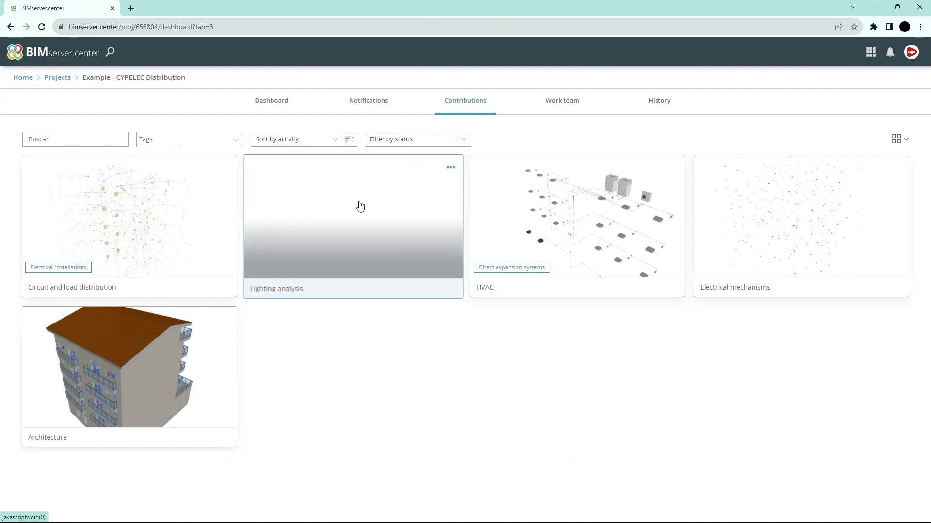
{"action": "left_click", "coordinate": [105, 236]}
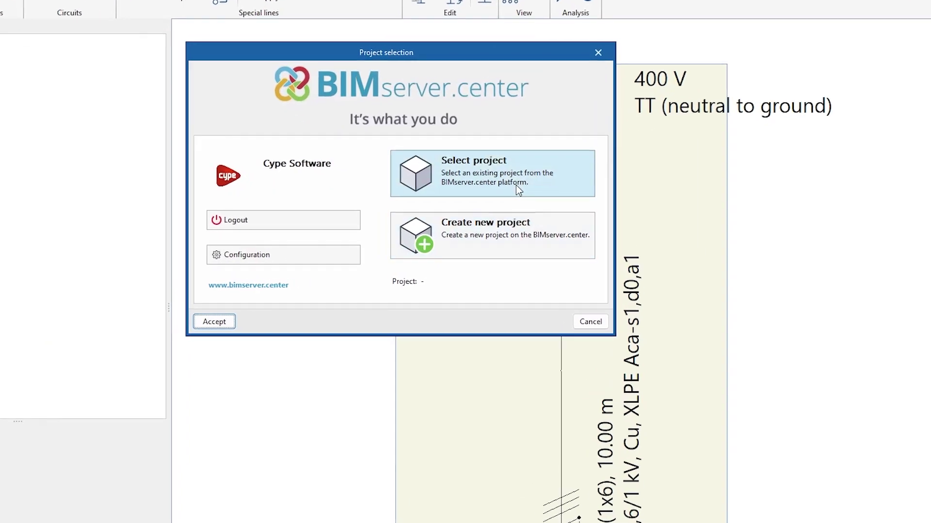
Link the BIMserver.center project, import Circuit and load distribution, and inspect the C1–C5 single-line diagram.
{"action": "left_click", "coordinate": [516, 185]}
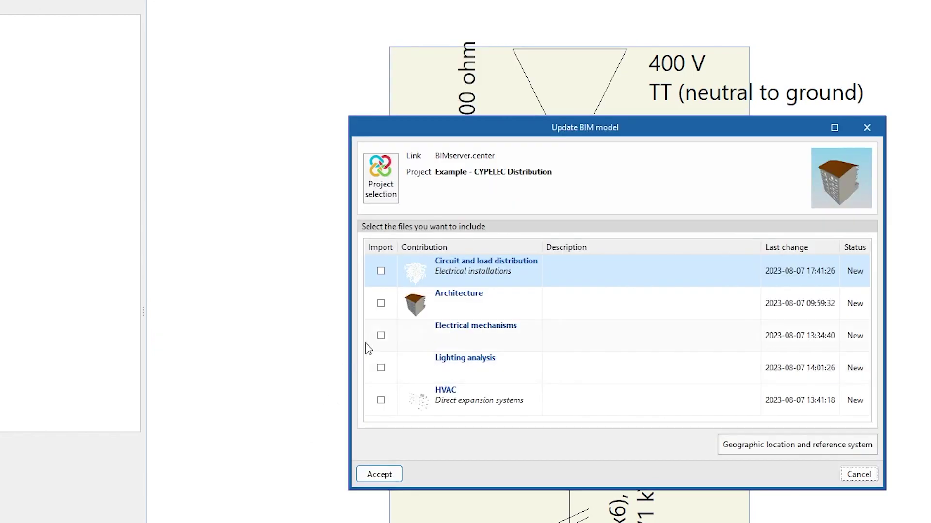
{"action": "left_click", "coordinate": [381, 272]}
{"action": "left_click", "coordinate": [390, 475]}
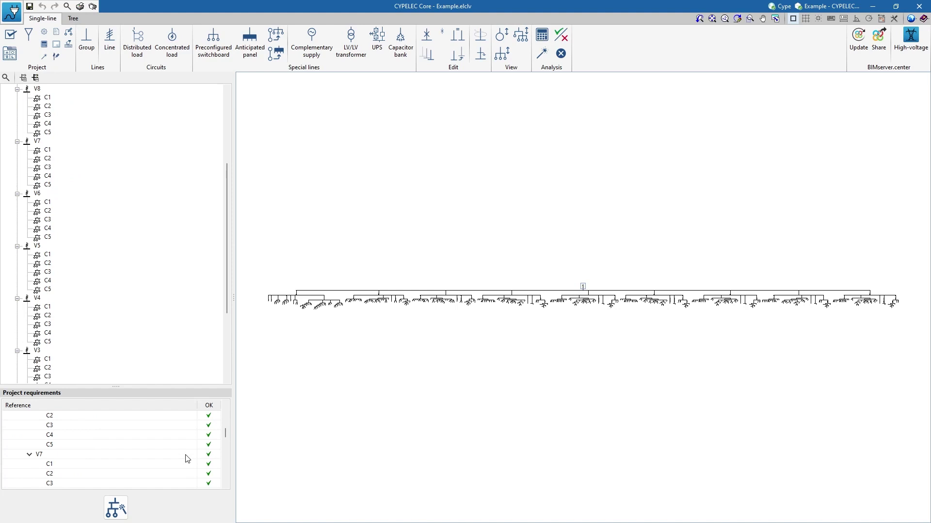
{"action": "scroll", "coordinate": [852, 387], "scroll_direction": "up", "scroll_amount": 5}
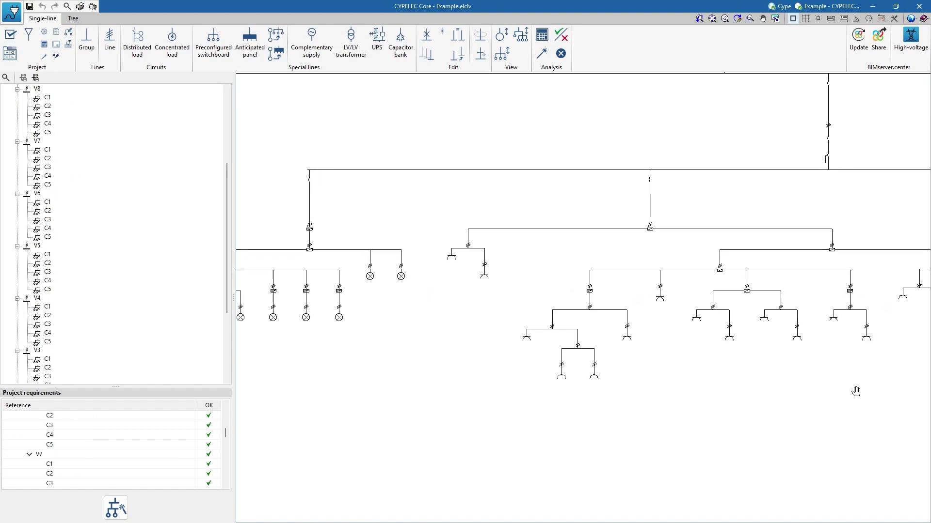
{"action": "mouse_move", "coordinate": [852, 387]}
{"action": "middle_mouse_down"}
{"action": "mouse_move", "coordinate": [822, 428]}
{"action": "mouse_move", "coordinate": [700, 512]}
{"action": "mouse_move", "coordinate": [599, 521]}
{"action": "middle_mouse_up"}
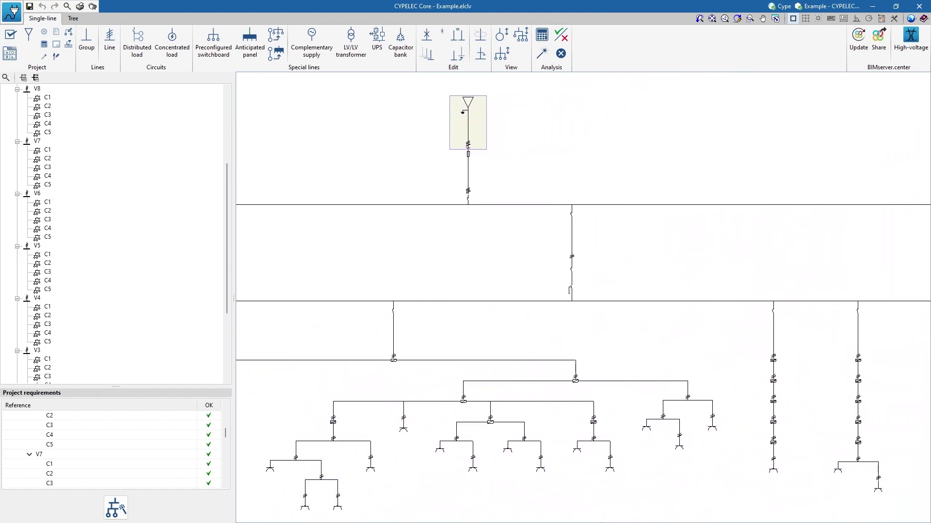